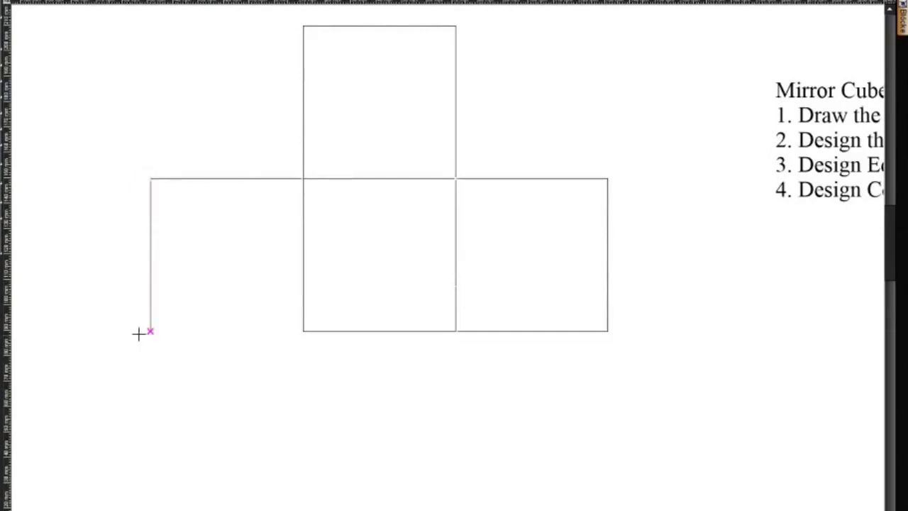
Step: Close the left square's bottom edge and draw both vertical sides of the square below the centre square
{"action": "left_click", "coordinate": [303, 331]}
{"action": "left_click", "coordinate": [304, 483]}
{"action": "left_click", "coordinate": [456, 332]}
{"action": "left_click", "coordinate": [454, 483]}
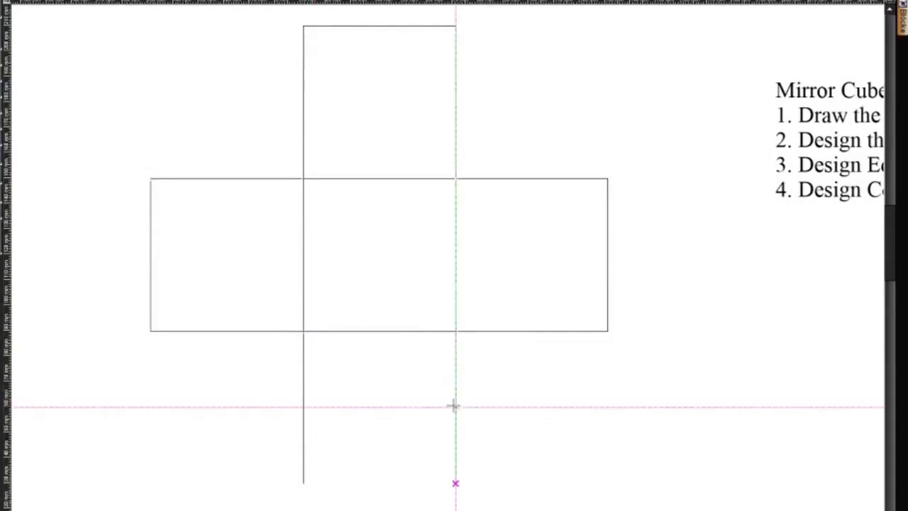
Step: Extend the column downward by one more square and draw the bottom edges of both lower squares to complete the cross-shaped net
{"action": "scroll", "coordinate": [460, 338], "scroll_direction": "down", "scroll_amount": 3}
{"action": "left_click", "coordinate": [307, 307]}
{"action": "left_click", "coordinate": [308, 460]}
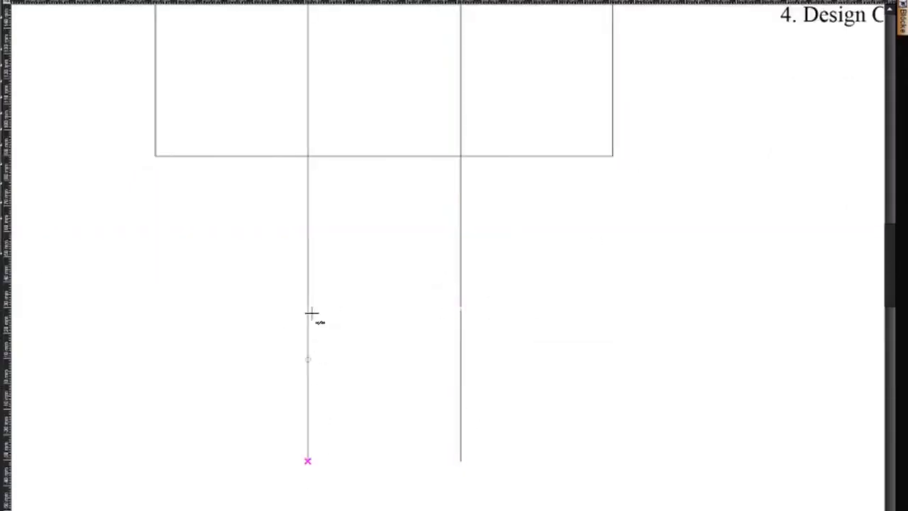
{"action": "left_click", "coordinate": [308, 308]}
{"action": "left_click", "coordinate": [460, 308]}
{"action": "left_click", "coordinate": [308, 460]}
{"action": "left_click", "coordinate": [460, 460]}
{"action": "scroll", "coordinate": [538, 181], "scroll_direction": "down", "scroll_amount": 3}
{"action": "scroll", "coordinate": [500, 130], "scroll_direction": "up", "scroll_amount": 3}
{"action": "middle_click_drag", "start_coordinate": [464, 288], "coordinate": [421, 371]}
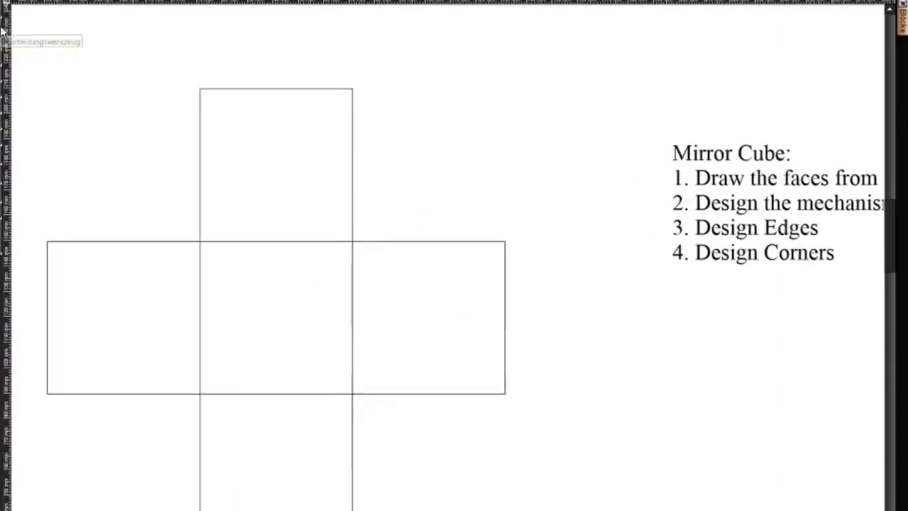
Step: Move the Mirror Cube note up and closer to the net, beside the top square
{"action": "left_click", "coordinate": [5, 30]}
{"action": "scroll", "coordinate": [846, 316], "scroll_direction": "right", "scroll_amount": 3}
{"action": "left_click", "coordinate": [637, 199]}
{"action": "left_click_drag", "start_coordinate": [637, 199], "coordinate": [456, 109]}
{"action": "scroll", "coordinate": [454, 255], "scroll_direction": "left", "scroll_amount": 3}
{"action": "left_click", "coordinate": [594, 481]}
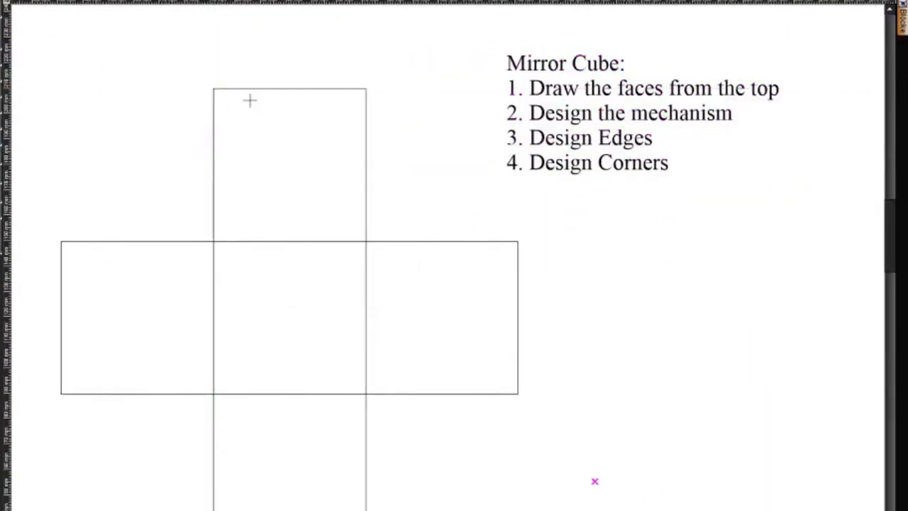
Step: Place two vertical construction lines parallel to the top square's left edge and draw dividing lines along them across that square
{"action": "left_click", "coordinate": [213, 139]}
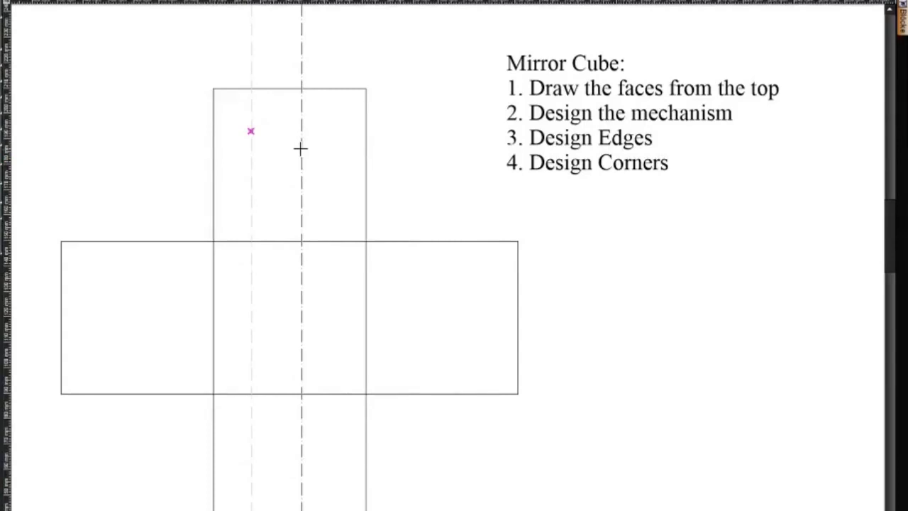
{"action": "left_click", "coordinate": [28, 0]}
{"action": "mouse_move", "coordinate": [71, 51]}
{"action": "left_click", "coordinate": [258, 75]}
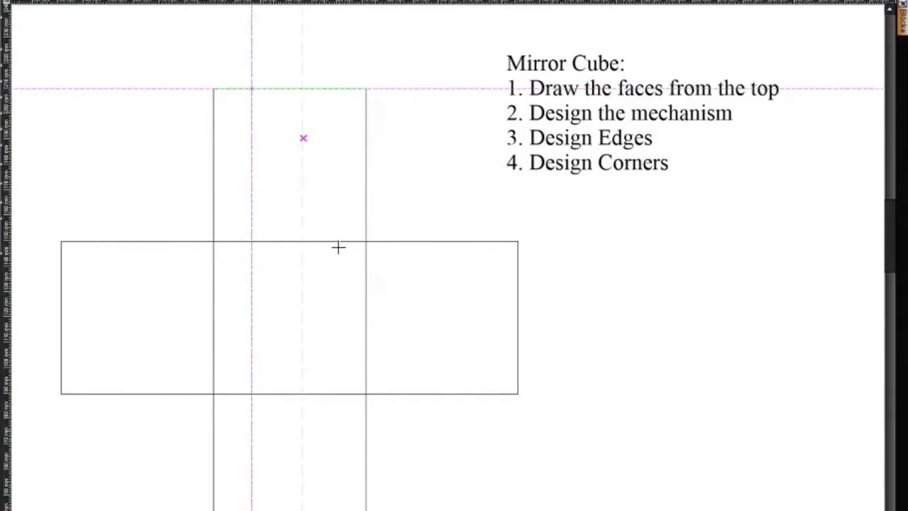
{"action": "left_click", "coordinate": [251, 89]}
{"action": "left_click", "coordinate": [251, 241]}
{"action": "left_click", "coordinate": [303, 241]}
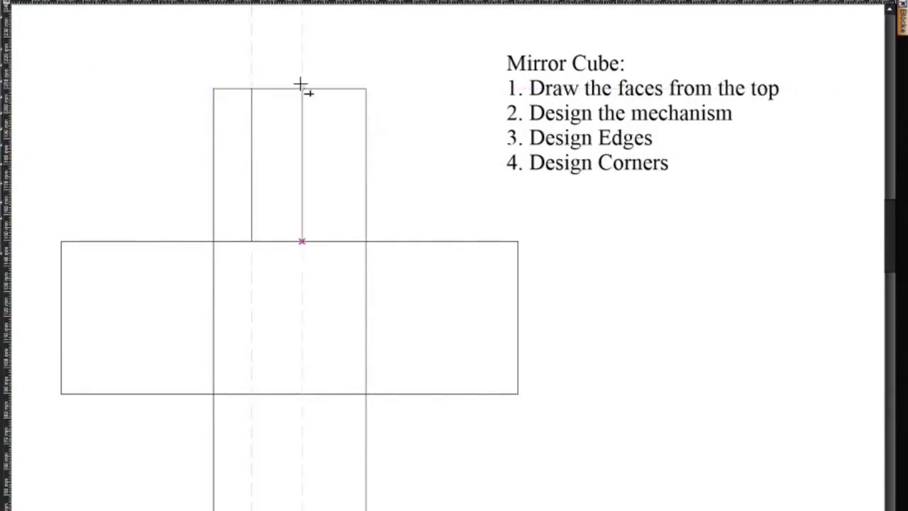
{"action": "left_click", "coordinate": [302, 89]}
Step: Continue the two vertical dividing lines down through the centre square and the squares below it
{"action": "middle_click_drag", "start_coordinate": [284, 319], "coordinate": [449, 169]}
{"action": "left_click", "coordinate": [417, 91]}
{"action": "left_click", "coordinate": [417, 244]}
{"action": "left_click", "coordinate": [467, 244]}
{"action": "left_click", "coordinate": [442, 191]}
{"action": "left_click", "coordinate": [442, 345]}
{"action": "middle_click_drag", "start_coordinate": [453, 369], "coordinate": [370, 476]}
{"action": "left_click", "coordinate": [391, 345]}
{"action": "left_click", "coordinate": [391, 191]}
Step: Place two horizontal construction lines through the middle row, parallel to its upper edge
{"action": "left_click", "coordinate": [280, 221]}
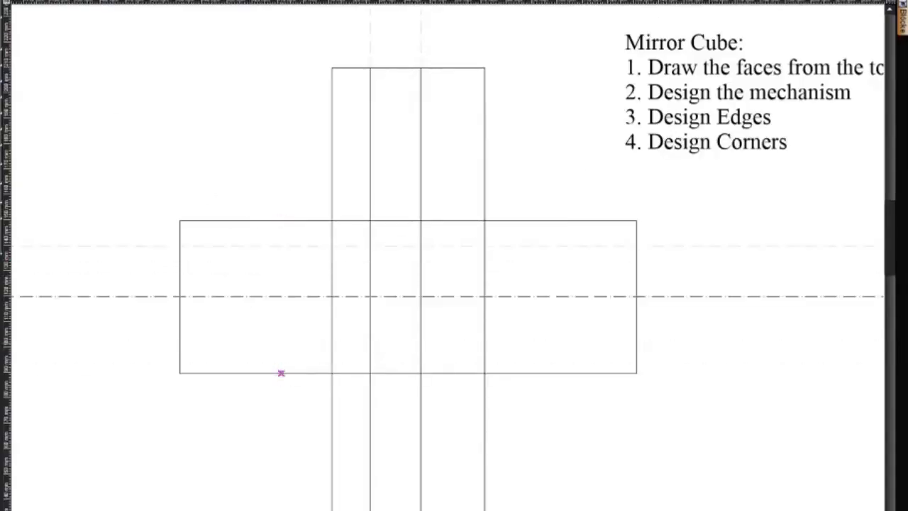
{"action": "left_click", "coordinate": [332, 299]}
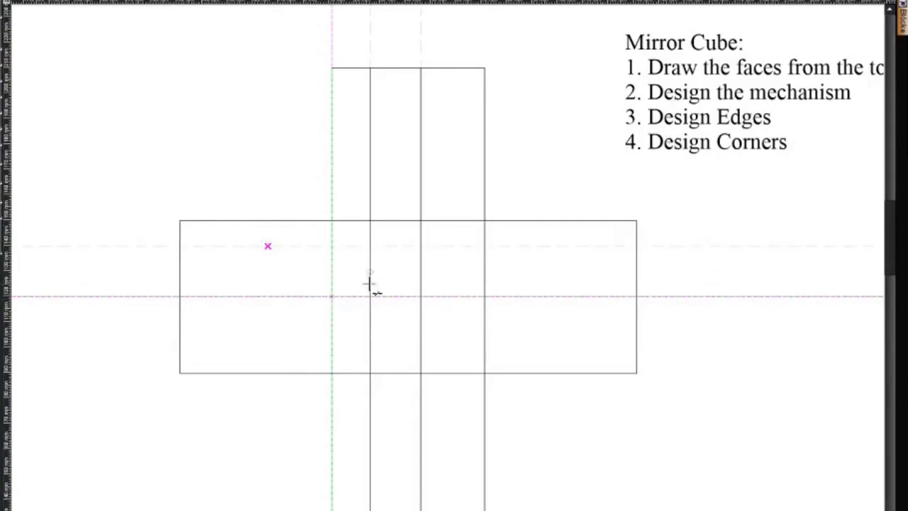
{"action": "left_click", "coordinate": [4, 13]}
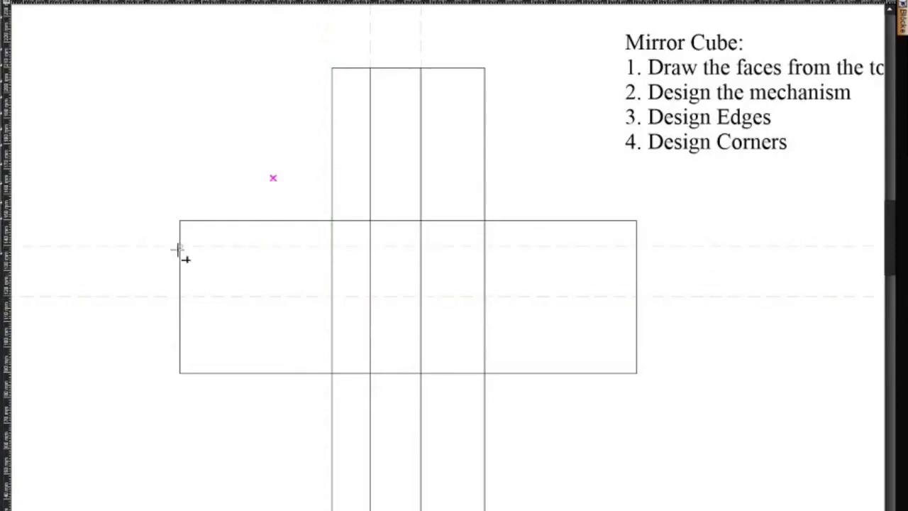
Step: Draw two horizontal dividing lines along the construction lines across the squares of the middle row
{"action": "left_click", "coordinate": [180, 246]}
{"action": "left_click", "coordinate": [332, 246]}
{"action": "left_click", "coordinate": [332, 297]}
{"action": "left_click", "coordinate": [180, 296]}
{"action": "left_click", "coordinate": [332, 246]}
{"action": "left_click", "coordinate": [485, 246]}
{"action": "left_click", "coordinate": [484, 297]}
{"action": "left_click", "coordinate": [332, 297]}
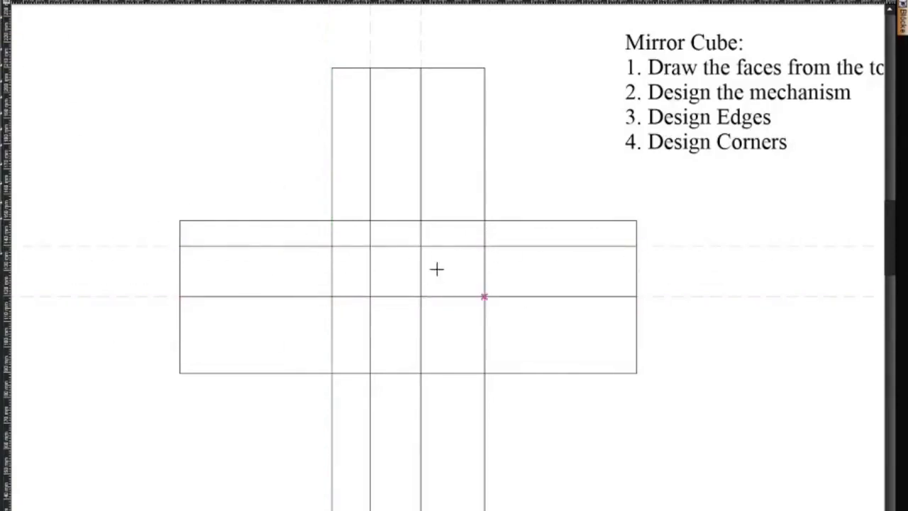
Step: Place two horizontal construction lines through the bottom square and draw dividing lines across the square along them
{"action": "scroll", "coordinate": [437, 269], "scroll_direction": "down", "scroll_amount": 1}
{"action": "scroll", "coordinate": [426, 361], "scroll_direction": "up", "scroll_amount": 1}
{"action": "scroll", "coordinate": [450, 212], "scroll_direction": "down", "scroll_amount": 1}
{"action": "scroll", "coordinate": [450, 208], "scroll_direction": "up", "scroll_amount": 1}
{"action": "scroll", "coordinate": [497, 326], "scroll_direction": "down", "scroll_amount": 1}
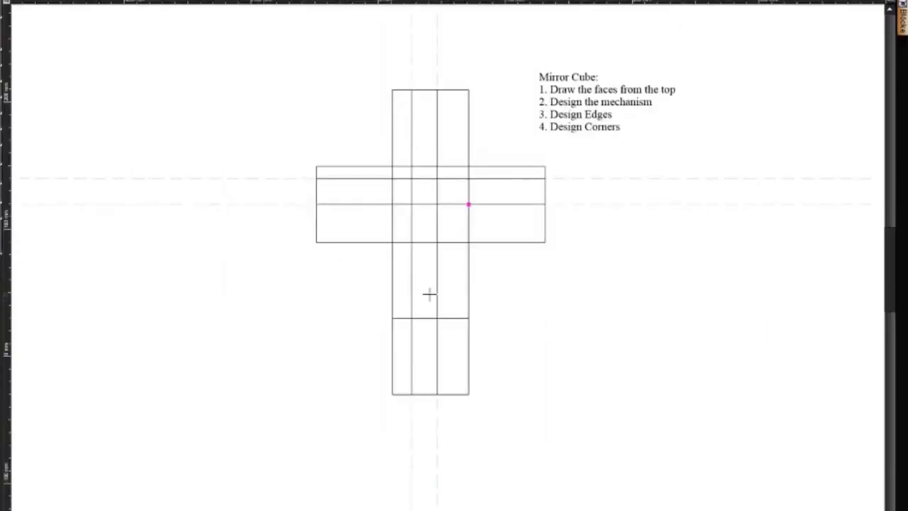
{"action": "scroll", "coordinate": [509, 163], "scroll_direction": "up", "scroll_amount": 2}
{"action": "left_click", "coordinate": [466, 251]}
{"action": "left_click", "coordinate": [492, 273]}
{"action": "scroll", "coordinate": [483, 287], "scroll_direction": "down", "scroll_amount": 1}
{"action": "scroll", "coordinate": [442, 290], "scroll_direction": "down", "scroll_amount": 1}
{"action": "scroll", "coordinate": [449, 312], "scroll_direction": "up", "scroll_amount": 1}
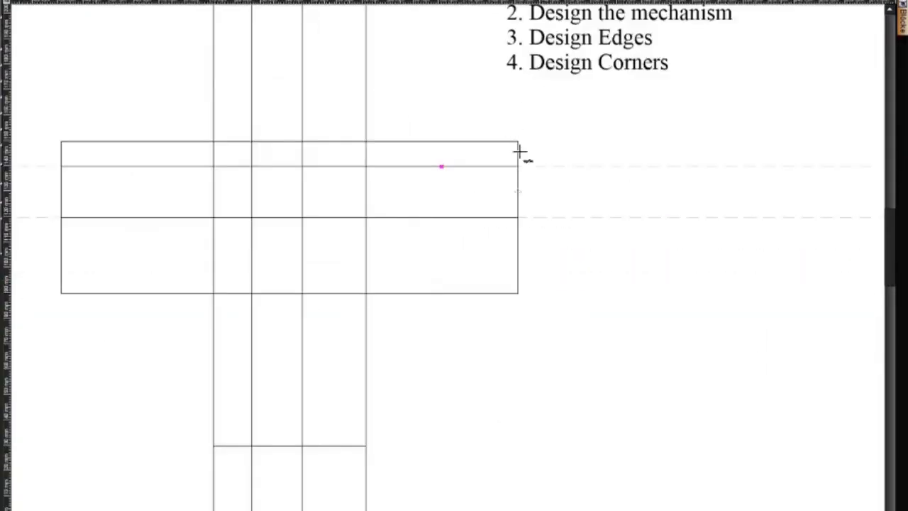
{"action": "scroll", "coordinate": [371, 243], "scroll_direction": "down", "scroll_amount": 1}
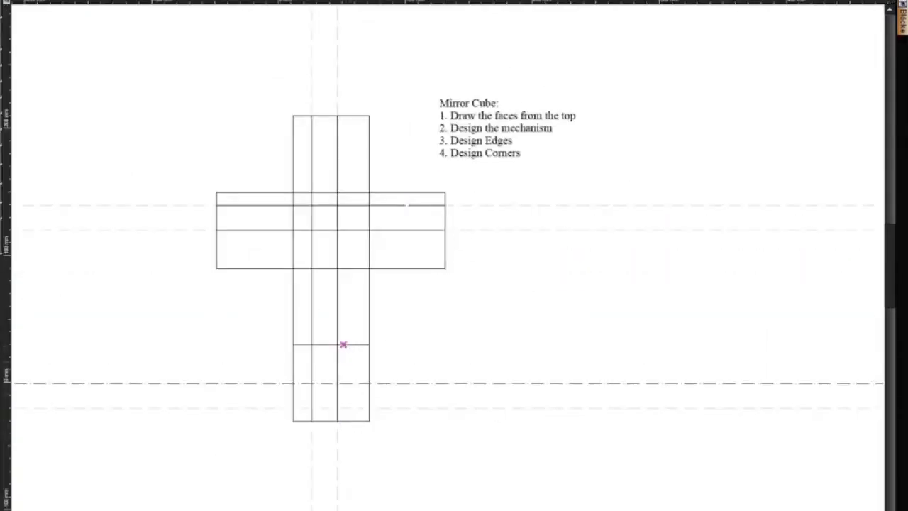
{"action": "left_click", "coordinate": [369, 383]}
{"action": "left_click", "coordinate": [293, 408]}
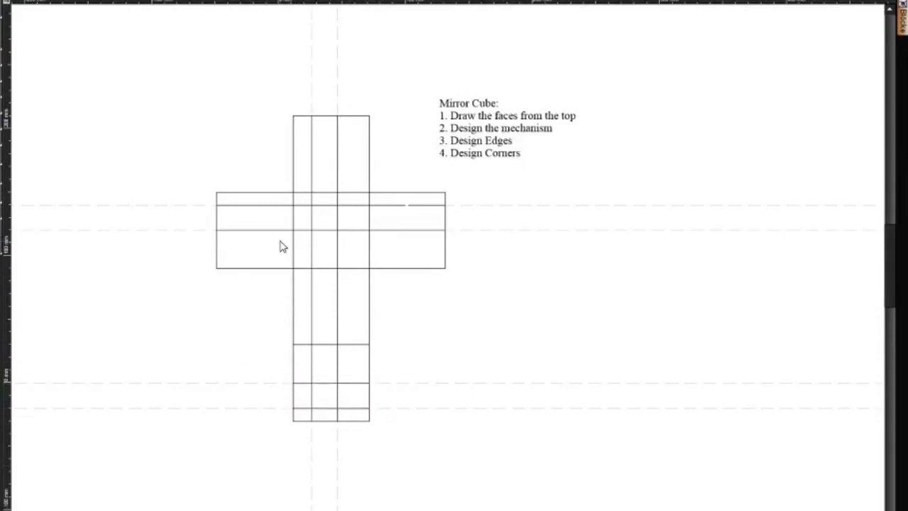
Step: Add construction line pairs for the remaining divisions of the top, side and below-centre squares, placing one 12.5 mm above the below-centre square's lower edge
{"action": "scroll", "coordinate": [359, 393], "scroll_direction": "up", "scroll_amount": 1}
{"action": "scroll", "coordinate": [430, 249], "scroll_direction": "down", "scroll_amount": 1}
{"action": "scroll", "coordinate": [442, 206], "scroll_direction": "up", "scroll_amount": 1}
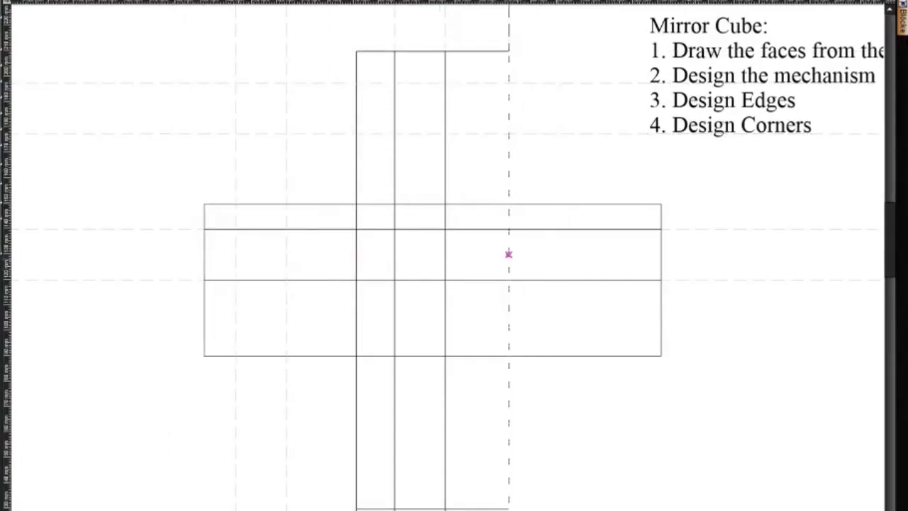
{"action": "middle_click_drag", "start_coordinate": [473, 362], "coordinate": [369, 259]}
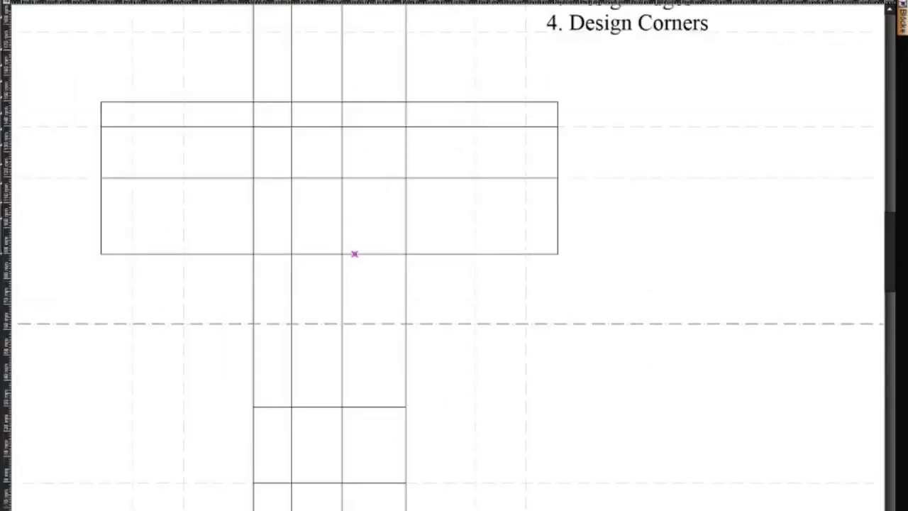
{"action": "key", "text": "Return"}
{"action": "left_click", "coordinate": [354, 406]}
{"action": "type", "text": "12.5"}
{"action": "key", "text": "Return"}
Step: Draw two vertical dividing lines across the right square and two horizontal ones across the square below the centre
{"action": "left_click", "coordinate": [476, 101]}
{"action": "left_click", "coordinate": [476, 254]}
{"action": "left_click", "coordinate": [526, 254]}
{"action": "left_click", "coordinate": [525, 101]}
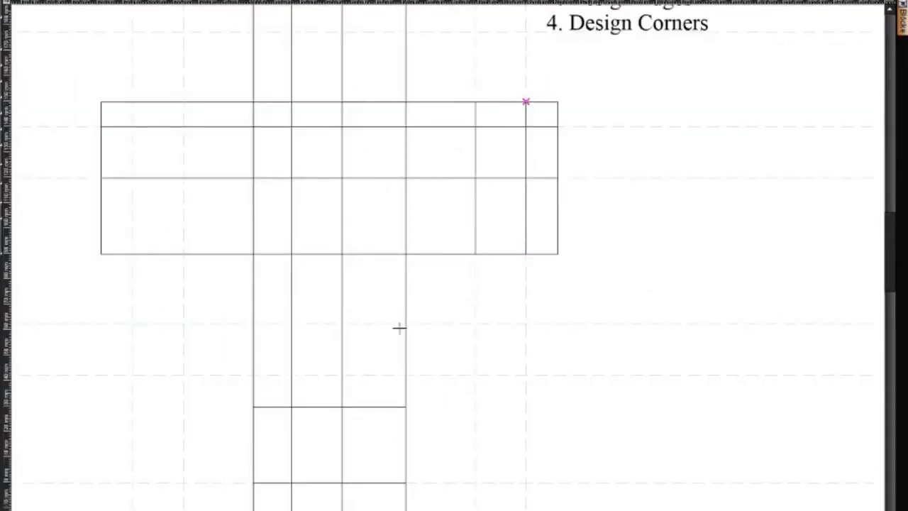
{"action": "left_click", "coordinate": [406, 324]}
{"action": "left_click", "coordinate": [253, 325]}
{"action": "left_click", "coordinate": [253, 375]}
{"action": "left_click", "coordinate": [405, 375]}
Step: Draw two vertical dividing lines across the left square and two horizontal ones across the top square
{"action": "left_click", "coordinate": [183, 254]}
{"action": "left_click", "coordinate": [184, 101]}
{"action": "left_click", "coordinate": [133, 101]}
{"action": "left_click", "coordinate": [133, 254]}
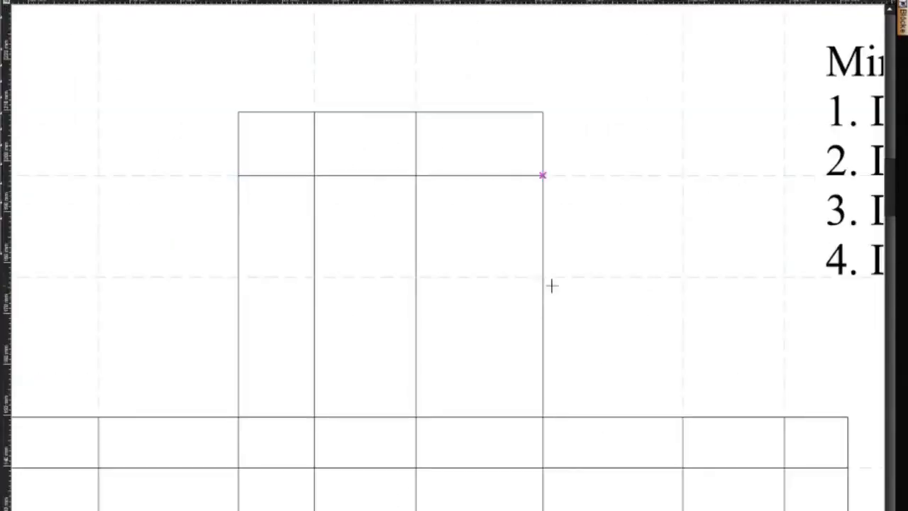
{"action": "scroll", "coordinate": [552, 286], "scroll_direction": "down", "scroll_amount": 3}
{"action": "scroll", "coordinate": [446, 319], "scroll_direction": "down", "scroll_amount": 3}
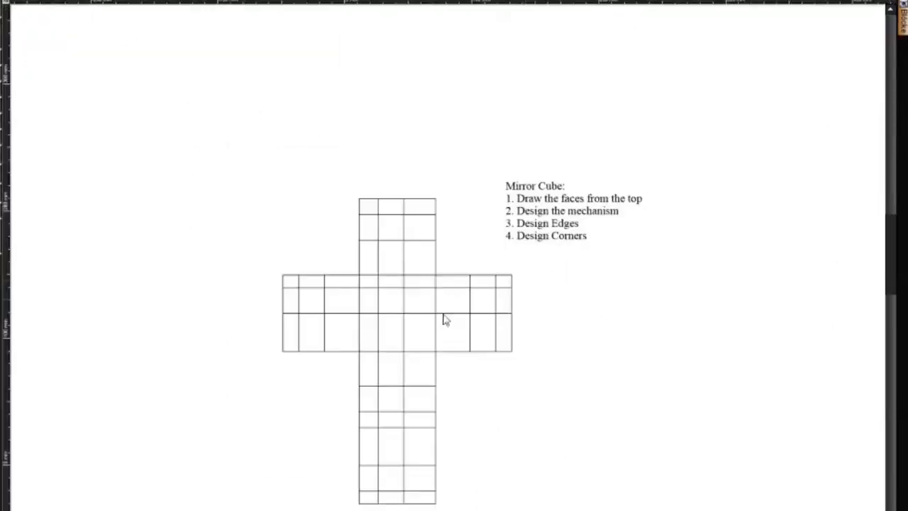
Step: Select the border edges of all six faces and give them a thicker line width
{"action": "scroll", "coordinate": [443, 315], "scroll_direction": "up", "scroll_amount": 2}
{"action": "scroll", "coordinate": [471, 148], "scroll_direction": "down", "scroll_amount": 2}
{"action": "left_click", "coordinate": [385, 285]}
{"action": "left_click", "coordinate": [357, 291], "text": "shift"}
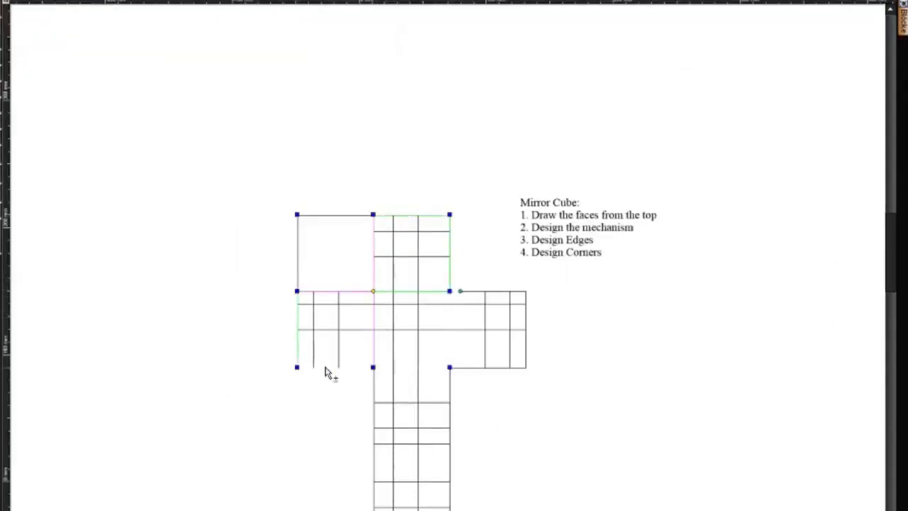
{"action": "left_click", "coordinate": [410, 368], "text": "shift"}
{"action": "left_click", "coordinate": [461, 368], "text": "shift"}
{"action": "left_click", "coordinate": [450, 462], "text": "shift"}
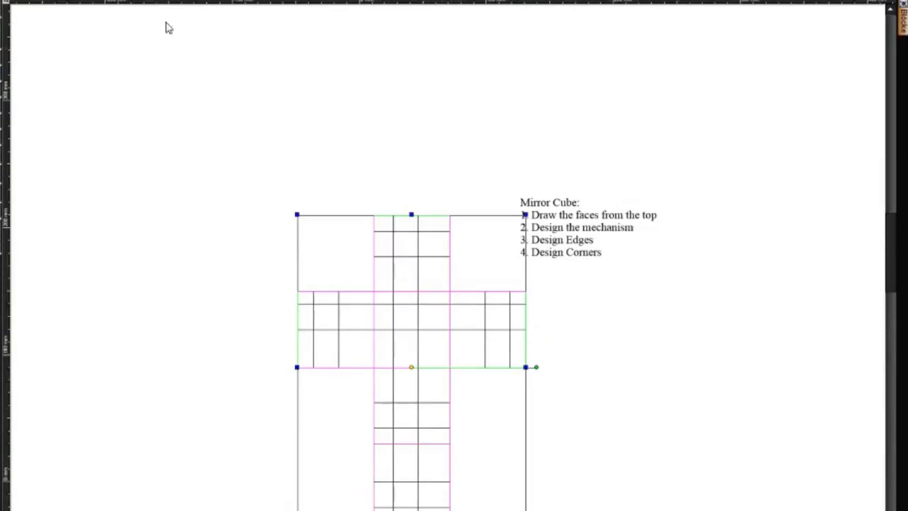
{"action": "left_click", "coordinate": [312, 0]}
{"action": "left_click", "coordinate": [309, 85]}
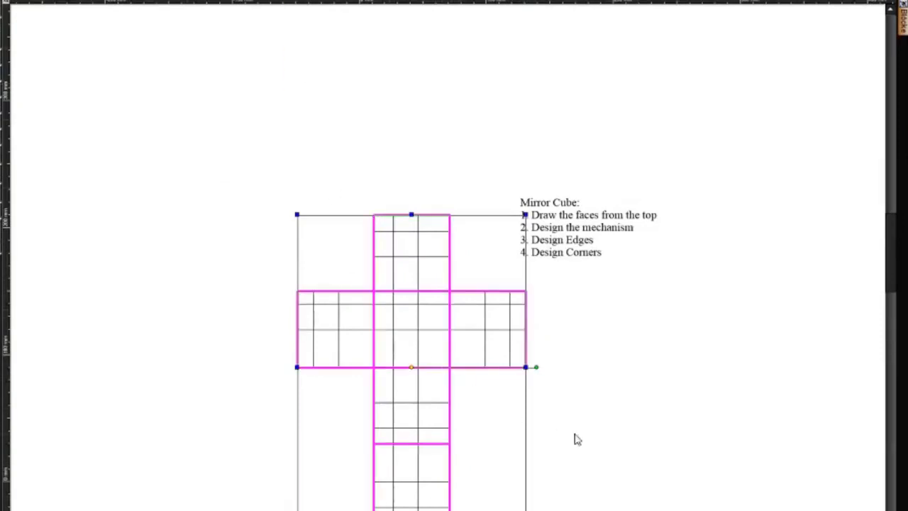
{"action": "left_click", "coordinate": [514, 427]}
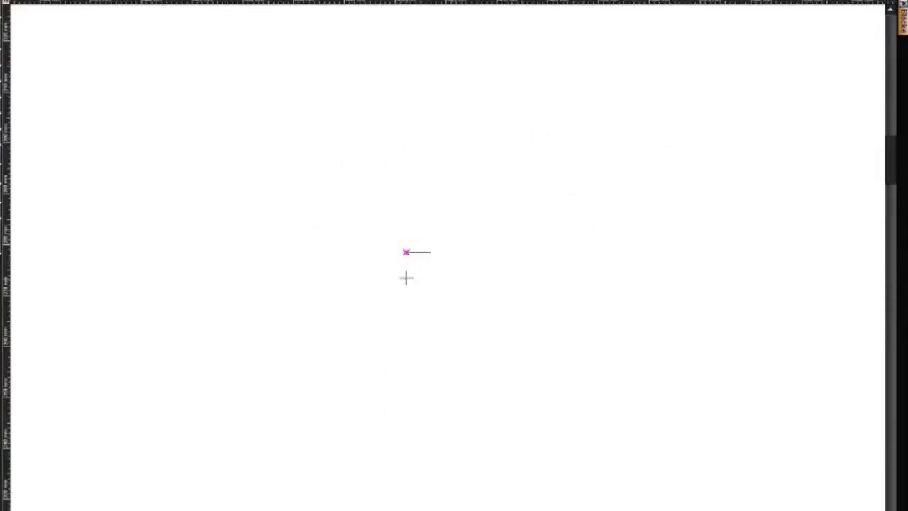
Step: Draw a vertical column of four small equal squares in the empty area above the existing net
{"action": "left_click", "coordinate": [431, 252]}
{"action": "left_click", "coordinate": [432, 227]}
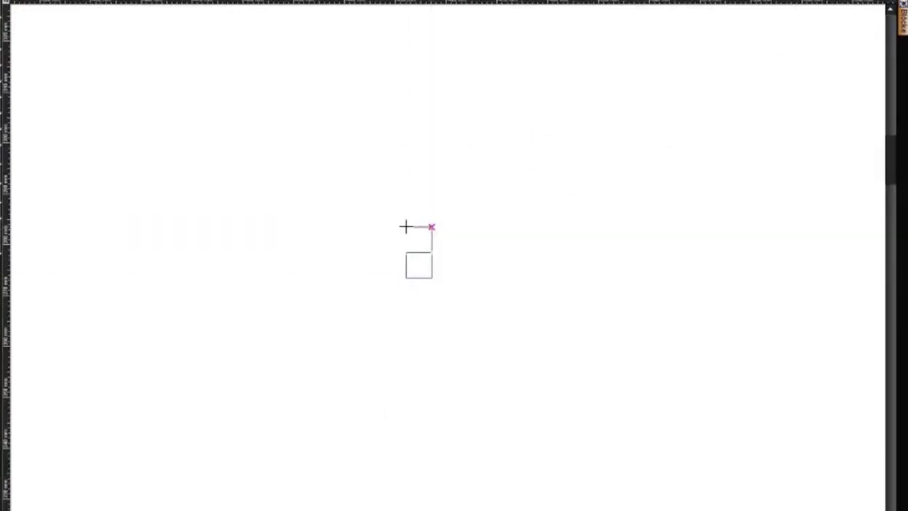
{"action": "left_click", "coordinate": [406, 227]}
{"action": "left_click", "coordinate": [407, 303]}
{"action": "left_click", "coordinate": [431, 303]}
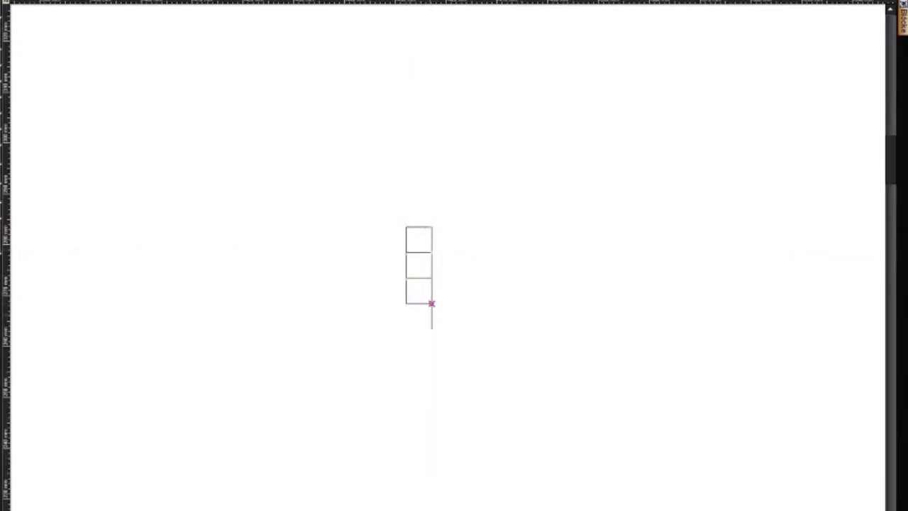
{"action": "left_click", "coordinate": [405, 304]}
{"action": "left_click", "coordinate": [406, 329]}
{"action": "left_click", "coordinate": [431, 328]}
Step: Add an equal square on each side of the column's second square to form a small cross-shaped net
{"action": "left_click", "coordinate": [431, 251]}
{"action": "left_click", "coordinate": [457, 252]}
{"action": "left_click", "coordinate": [432, 278]}
{"action": "scroll", "coordinate": [431, 278], "scroll_direction": "up", "scroll_amount": 5}
{"action": "left_click", "coordinate": [543, 310]}
{"action": "left_click", "coordinate": [240, 209]}
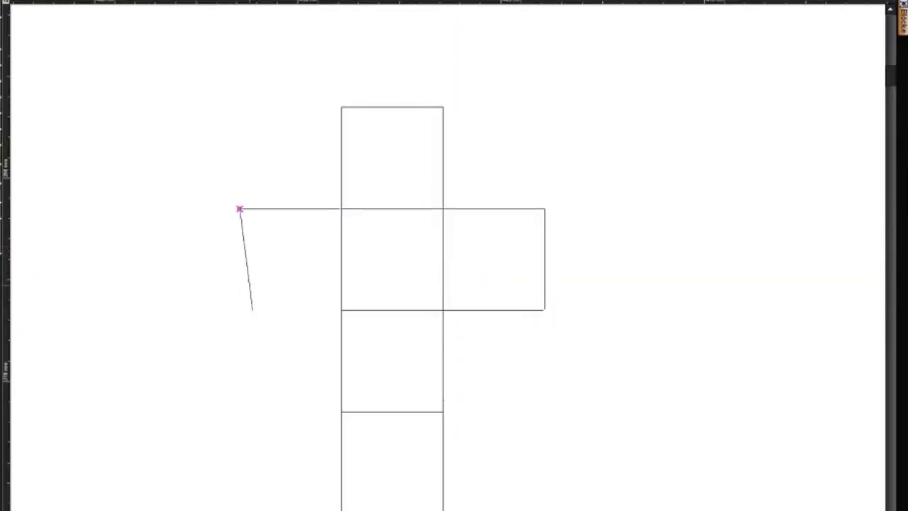
{"action": "left_click", "coordinate": [240, 310]}
{"action": "left_click", "coordinate": [341, 310]}
Step: Draw pairs of crossing diagonal lines rising from the upper corners of the left, right and top squares
{"action": "left_click", "coordinate": [342, 209]}
{"action": "left_click", "coordinate": [263, 143]}
{"action": "left_click", "coordinate": [239, 209]}
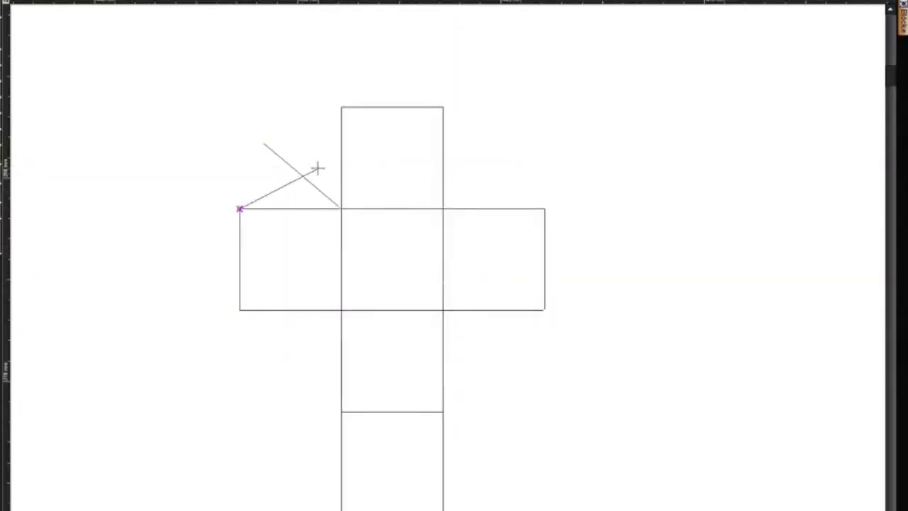
{"action": "left_click", "coordinate": [317, 143]}
{"action": "left_click", "coordinate": [446, 208]}
{"action": "left_click", "coordinate": [521, 143]}
{"action": "left_click", "coordinate": [544, 208]}
{"action": "left_click", "coordinate": [467, 144]}
{"action": "left_click", "coordinate": [543, 209]}
{"action": "left_click", "coordinate": [341, 106]}
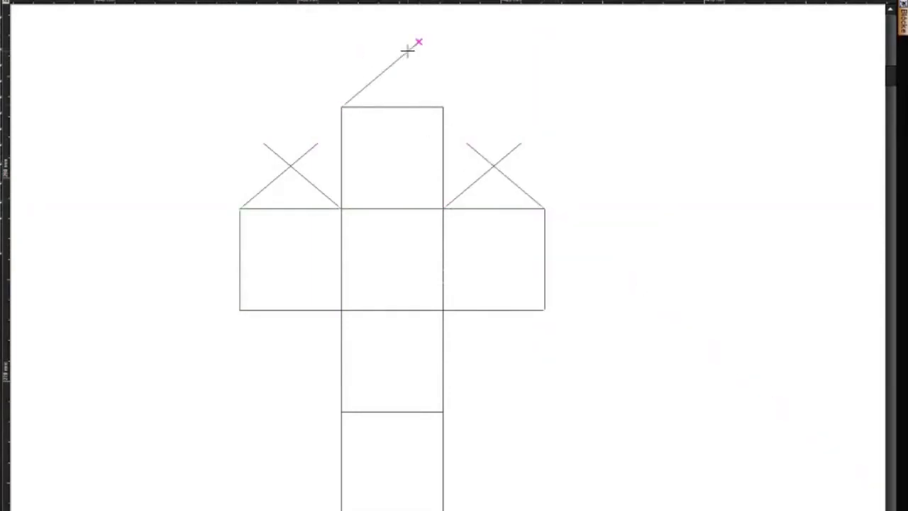
{"action": "left_click", "coordinate": [417, 43]}
Step: Shorten the crossing diagonals to their intersection points to form triangular flaps above the top, left and right squares
{"action": "left_click_drag", "start_coordinate": [419, 41], "coordinate": [392, 64]}
{"action": "left_click_drag", "start_coordinate": [364, 41], "coordinate": [391, 64]}
{"action": "left_click_drag", "start_coordinate": [317, 144], "coordinate": [291, 166]}
{"action": "left_click_drag", "start_coordinate": [467, 143], "coordinate": [495, 166]}
{"action": "left_click_drag", "start_coordinate": [521, 143], "coordinate": [494, 166]}
{"action": "scroll", "coordinate": [392, 65], "scroll_direction": "up", "scroll_amount": 2}
{"action": "left_click_drag", "start_coordinate": [433, 201], "coordinate": [431, 196]}
{"action": "left_click_drag", "start_coordinate": [424, 200], "coordinate": [431, 196]}
{"action": "scroll", "coordinate": [431, 196], "scroll_direction": "down", "scroll_amount": 2}
{"action": "scroll", "coordinate": [319, 298], "scroll_direction": "up", "scroll_amount": 2}
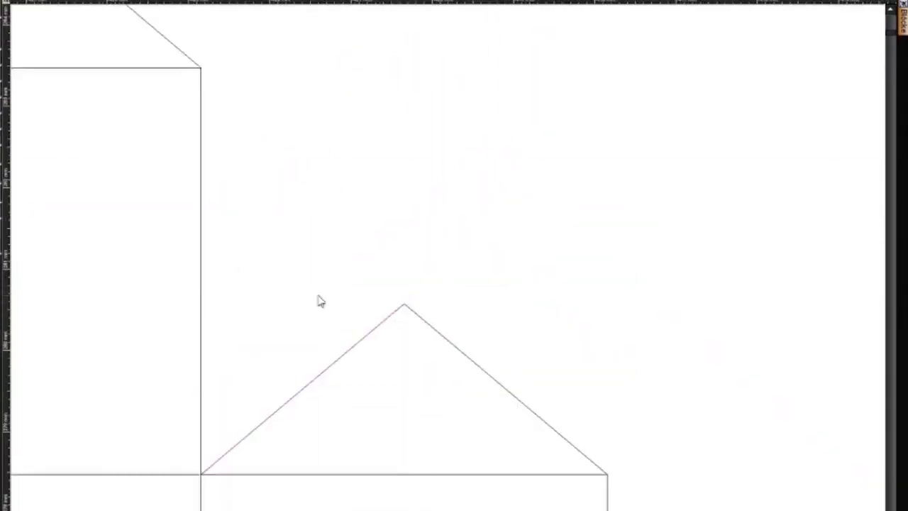
Step: Draw crossing diagonals below the right square from its lower corners, with the outer corner's line at 220°
{"action": "scroll", "coordinate": [318, 298], "scroll_direction": "down", "scroll_amount": 2}
{"action": "scroll", "coordinate": [291, 170], "scroll_direction": "up", "scroll_amount": 2}
{"action": "left_click", "coordinate": [429, 242]}
{"action": "left_click", "coordinate": [491, 212]}
{"action": "scroll", "coordinate": [472, 272], "scroll_direction": "down", "scroll_amount": 1}
{"action": "middle_click_drag", "start_coordinate": [441, 457], "coordinate": [481, 267]}
{"action": "middle_click_drag", "start_coordinate": [809, 345], "coordinate": [404, 288]}
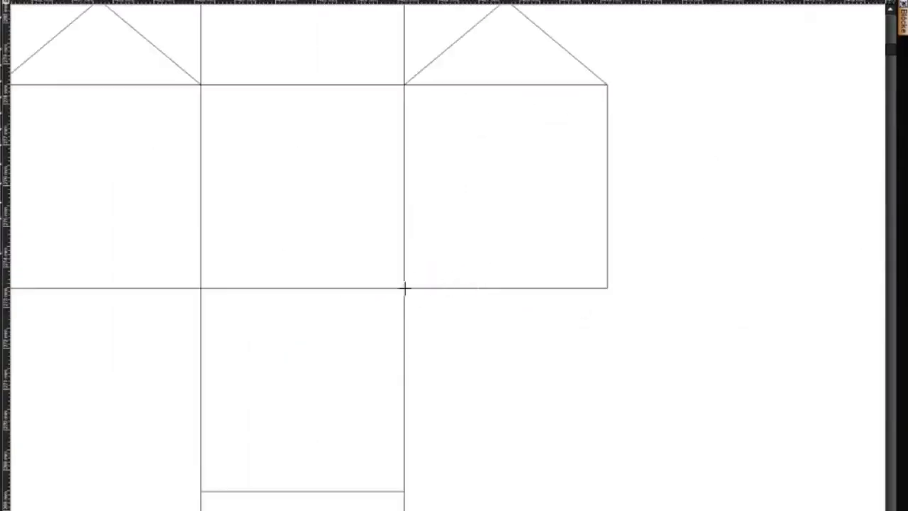
{"action": "left_click", "coordinate": [404, 288]}
{"action": "key", "text": "Return"}
{"action": "left_click", "coordinate": [607, 288]}
{"action": "type", "text": "220"}
{"action": "key", "text": "Return"}
Step: Draw crossing diagonals below the left square from its lower corners, with the outer corner's line at 320°
{"action": "middle_click_drag", "start_coordinate": [201, 288], "coordinate": [607, 272]}
{"action": "left_click", "coordinate": [606, 272]}
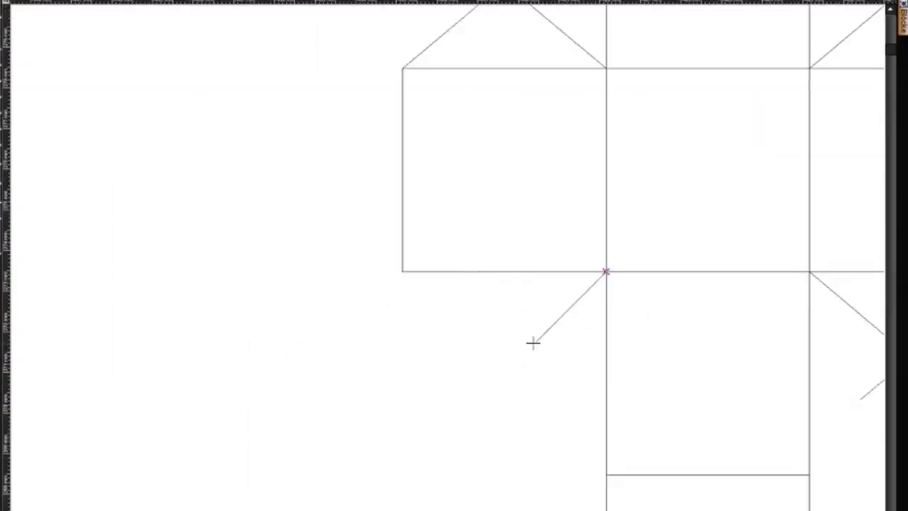
{"action": "key", "text": "Return"}
{"action": "left_click", "coordinate": [403, 272]}
{"action": "type", "text": "320"}
{"action": "key", "text": "Return"}
Step: Draw crossing diagonals from the left square's outer corners, with the lower one at 130°, and delete the misdirected 220° line
{"action": "left_click", "coordinate": [402, 68]}
{"action": "type", "text": "220"}
{"action": "key", "text": "Return"}
{"action": "left_click", "coordinate": [402, 272]}
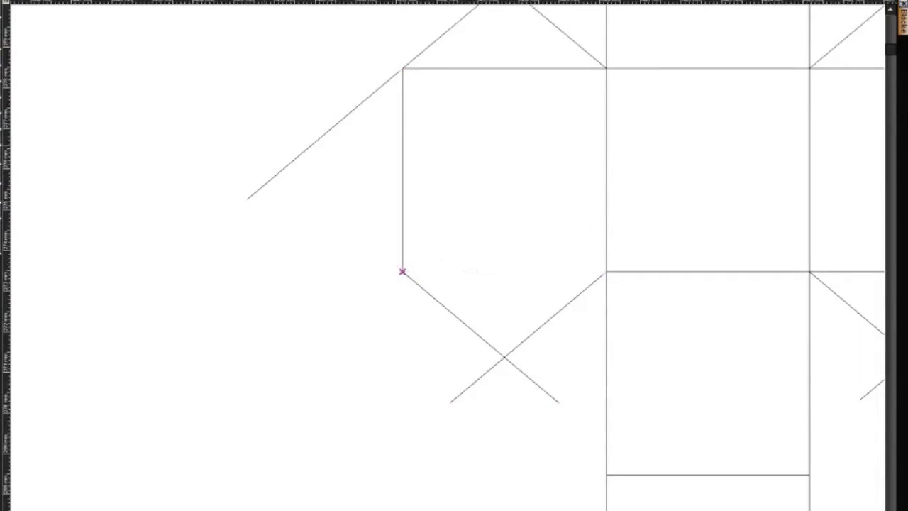
{"action": "type", "text": "140130"}
{"action": "key", "text": "Return"}
{"action": "left_click", "coordinate": [265, 179]}
{"action": "key", "text": "Delete"}
{"action": "left_click", "coordinate": [402, 68]}
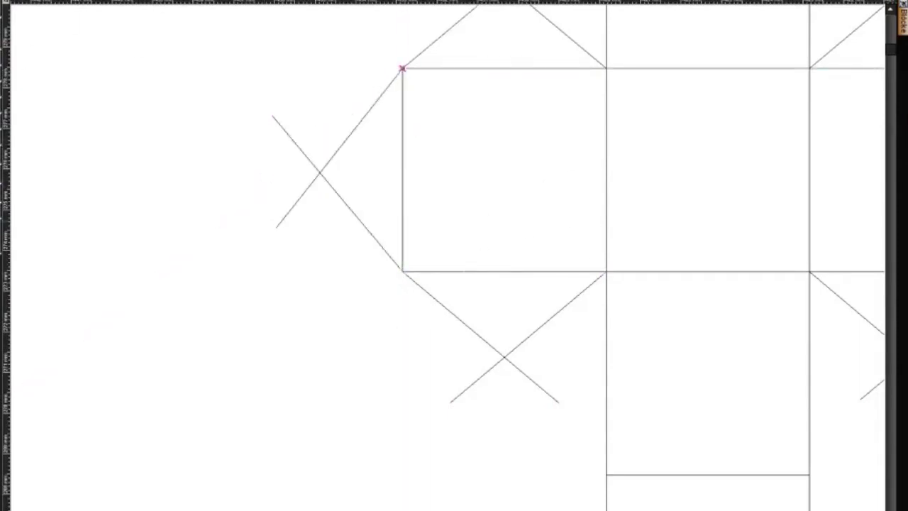
Step: Set the left square's upper outer diagonal to 230° and shorten the crossing diagonals beside and below that square to their intersections
{"action": "type", "text": "230"}
{"action": "left_click", "coordinate": [273, 224]}
{"action": "left_click_drag", "start_coordinate": [272, 224], "coordinate": [318, 170]}
{"action": "left_click", "coordinate": [272, 117]}
{"action": "left_click_drag", "start_coordinate": [272, 116], "coordinate": [318, 170]}
{"action": "left_click", "coordinate": [558, 402]}
{"action": "left_click_drag", "start_coordinate": [559, 403], "coordinate": [504, 357]}
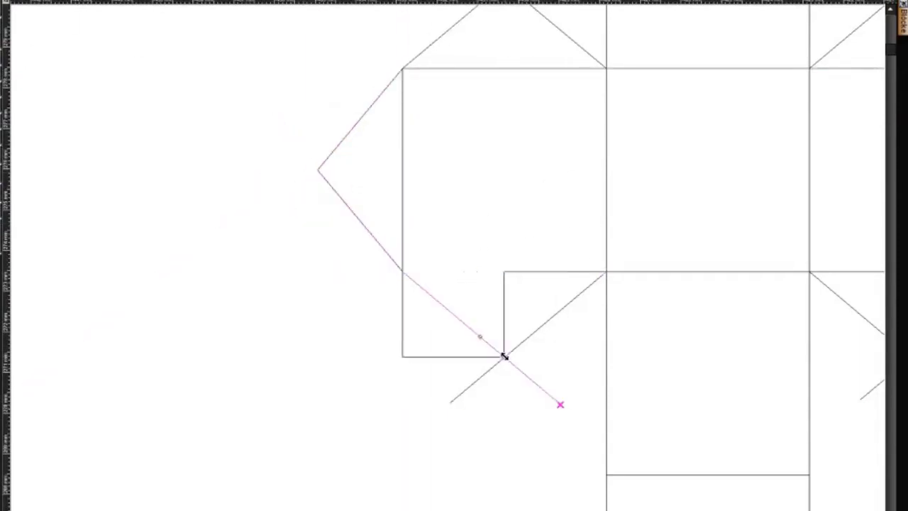
{"action": "left_click_drag", "start_coordinate": [451, 402], "coordinate": [505, 357]}
Step: Shorten the crossing diagonals below the right square to their intersection to form a triangular flap
{"action": "middle_click_drag", "start_coordinate": [752, 284], "coordinate": [241, 277]}
{"action": "left_click", "coordinate": [376, 372]}
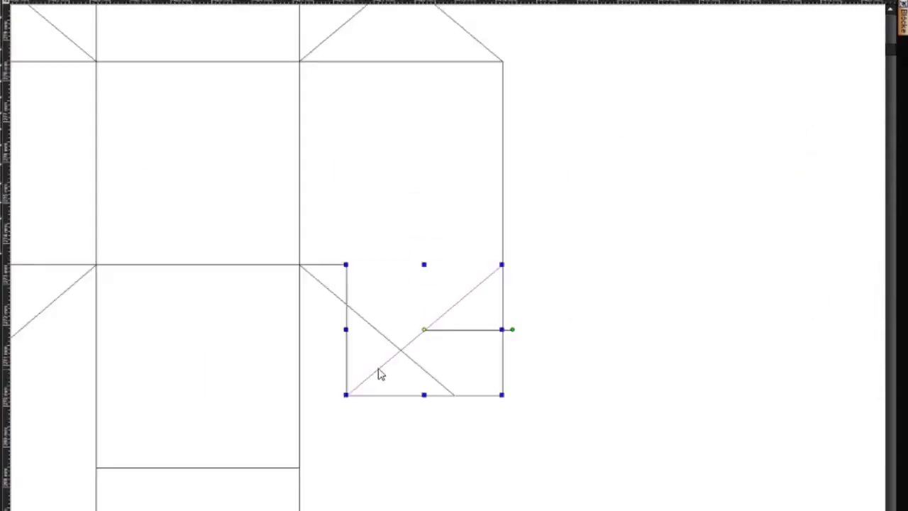
{"action": "left_click_drag", "start_coordinate": [346, 395], "coordinate": [401, 349]}
{"action": "left_click", "coordinate": [433, 376]}
{"action": "left_click_drag", "start_coordinate": [455, 395], "coordinate": [401, 350]}
Step: Draw crossing diagonals from the right square's two outer corners and shorten them to their intersection to form a triangular flap
{"action": "left_click", "coordinate": [503, 61]}
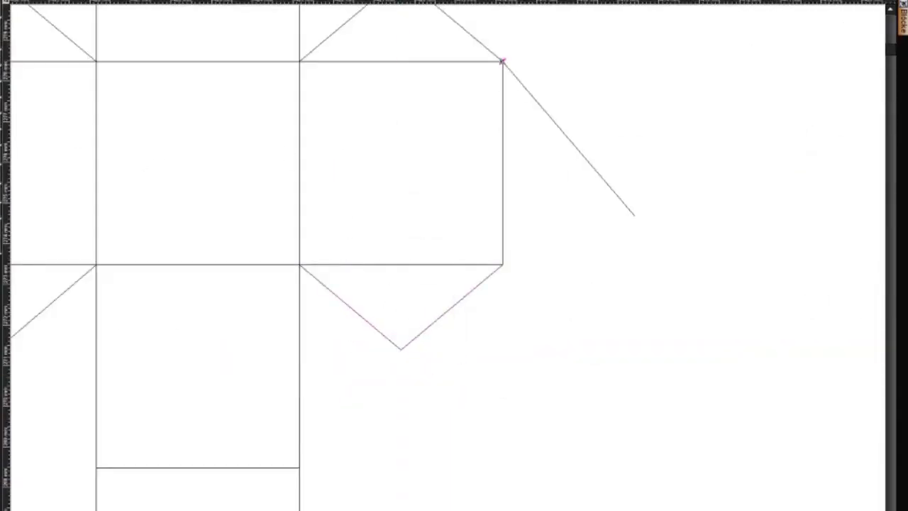
{"action": "left_click", "coordinate": [633, 215]}
{"action": "left_click", "coordinate": [502, 264]}
{"action": "left_click", "coordinate": [632, 110]}
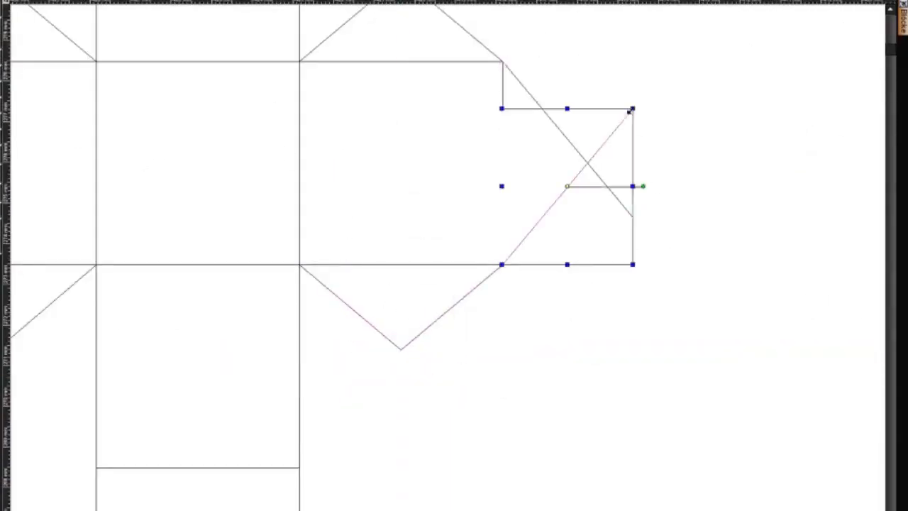
{"action": "left_click_drag", "start_coordinate": [632, 109], "coordinate": [587, 164]}
{"action": "left_click", "coordinate": [611, 191]}
{"action": "left_click_drag", "start_coordinate": [632, 216], "coordinate": [587, 164]}
{"action": "scroll", "coordinate": [435, 290], "scroll_direction": "down", "scroll_amount": 2}
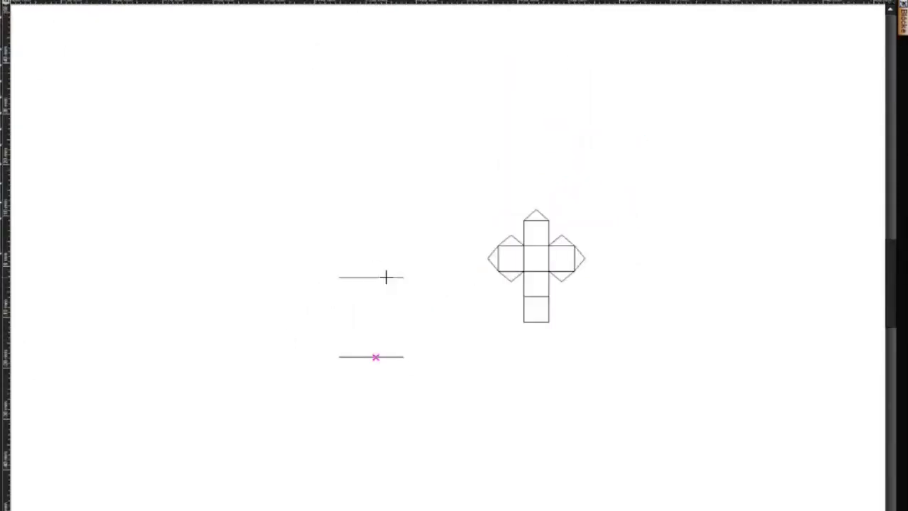
Step: Close the two parallel horizontal lines beside the small net into a rectangle with vertical lines at both ends
{"action": "scroll", "coordinate": [374, 345], "scroll_direction": "up", "scroll_amount": 3}
{"action": "left_click", "coordinate": [235, 392]}
{"action": "left_click", "coordinate": [234, 240]}
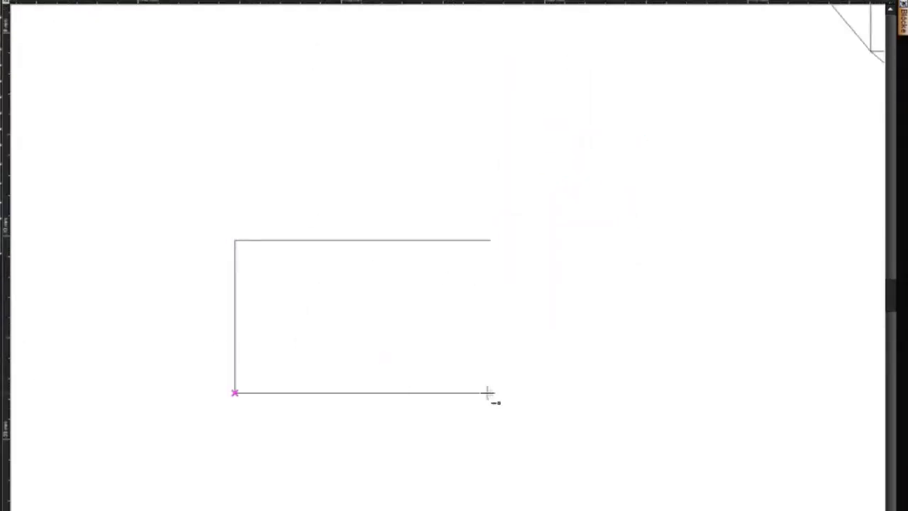
{"action": "left_click", "coordinate": [489, 393]}
{"action": "left_click", "coordinate": [489, 240]}
{"action": "scroll", "coordinate": [430, 278], "scroll_direction": "down", "scroll_amount": 7}
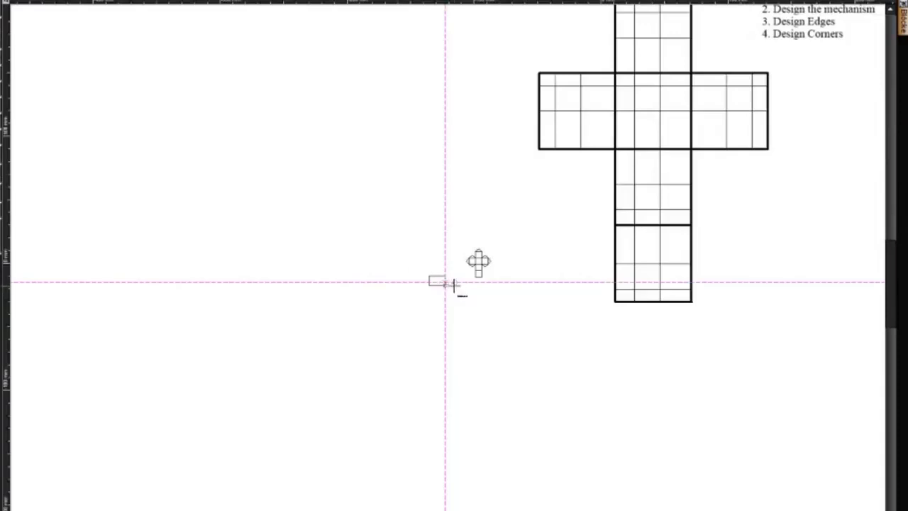
Step: Close the trapezoidal glue flap on the rectangle's right edge and draw another panel above the rectangle
{"action": "scroll", "coordinate": [442, 280], "scroll_direction": "up", "scroll_amount": 7}
{"action": "left_click", "coordinate": [450, 272]}
{"action": "left_click", "coordinate": [451, 262]}
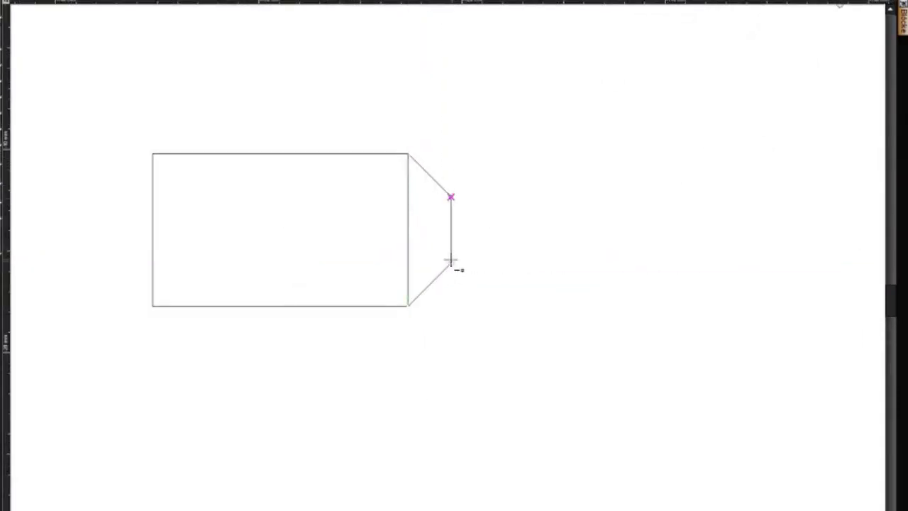
{"action": "left_click", "coordinate": [408, 51]}
{"action": "left_click", "coordinate": [152, 153]}
{"action": "left_click", "coordinate": [151, 51]}
{"action": "left_click", "coordinate": [152, 51]}
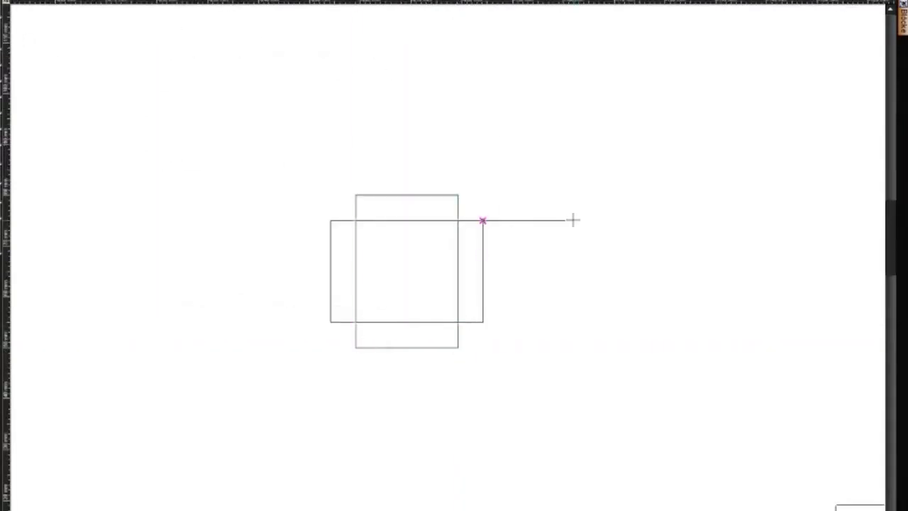
Step: Draw a square panel adjoining the right side panel of the cross-shaped net
{"action": "left_click", "coordinate": [483, 322]}
{"action": "left_click", "coordinate": [584, 322]}
{"action": "left_click", "coordinate": [584, 221]}
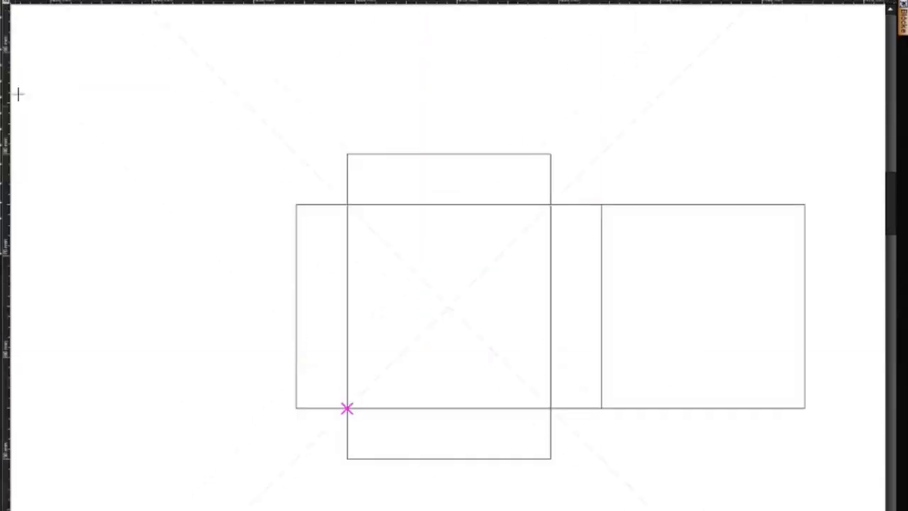
{"action": "key", "text": "Escape"}
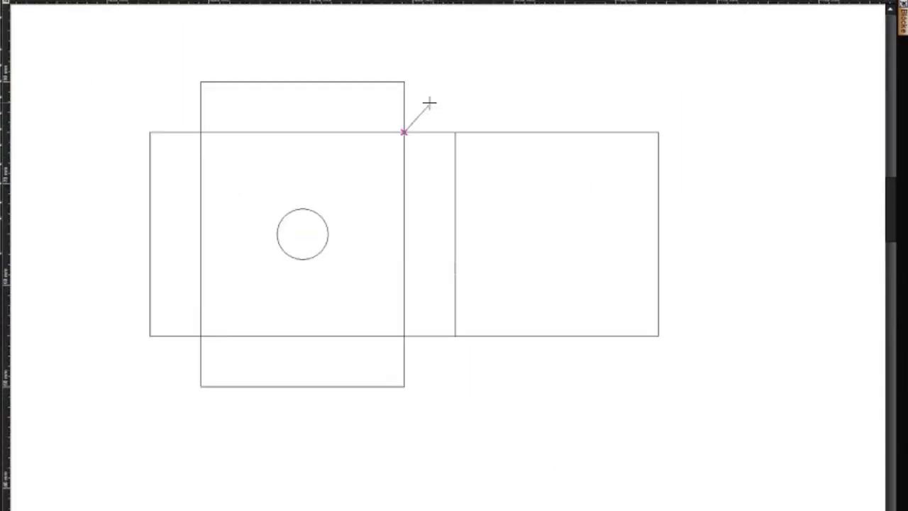
Step: Draw crossing diagonals above the right narrow panel and beside the right edge of the bottom panel
{"action": "left_click", "coordinate": [441, 96]}
{"action": "left_click", "coordinate": [456, 132]}
{"action": "left_click", "coordinate": [415, 92]}
{"action": "left_click", "coordinate": [404, 336]}
{"action": "left_click", "coordinate": [436, 368]}
{"action": "left_click", "coordinate": [404, 386]}
{"action": "left_click", "coordinate": [437, 355]}
Step: Draw crossing diagonals below the left narrow panel, replacing the too-short one with a longer line
{"action": "left_click", "coordinate": [150, 337]}
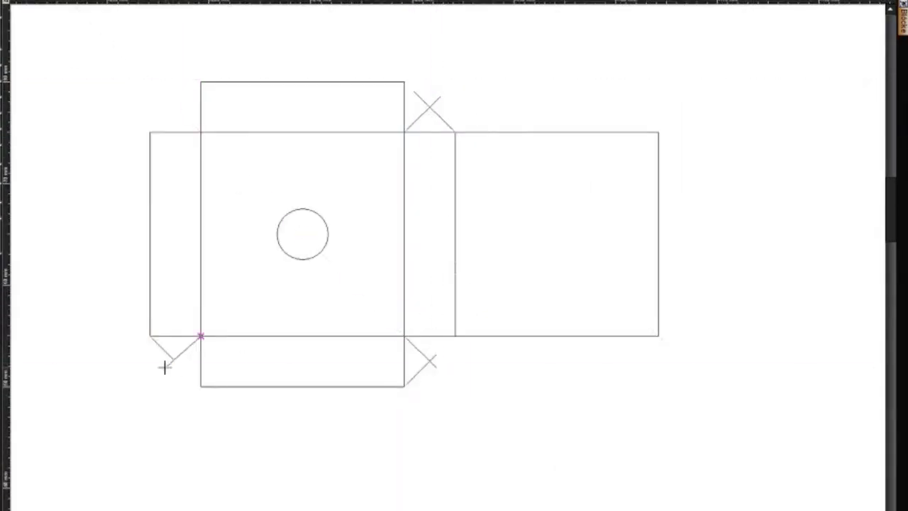
{"action": "left_click", "coordinate": [164, 371]}
{"action": "key", "text": "space"}
{"action": "left_click", "coordinate": [163, 350]}
{"action": "key", "text": "Delete"}
{"action": "key", "text": "space"}
{"action": "left_click", "coordinate": [149, 336]}
{"action": "left_click", "coordinate": [186, 371]}
Step: Add the diagonal at the top panel's upper-left corner and shorten the crossing diagonals to their intersections to form four triangular corner flaps
{"action": "left_click", "coordinate": [201, 82]}
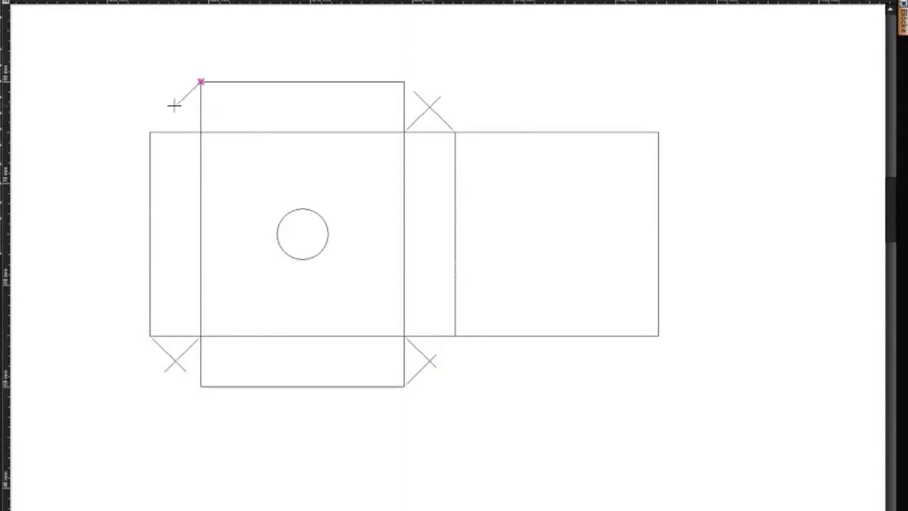
{"action": "left_click_drag", "start_coordinate": [165, 98], "coordinate": [174, 107]}
{"action": "left_click_drag", "start_coordinate": [165, 371], "coordinate": [174, 362]}
{"action": "left_click_drag", "start_coordinate": [186, 371], "coordinate": [175, 361]}
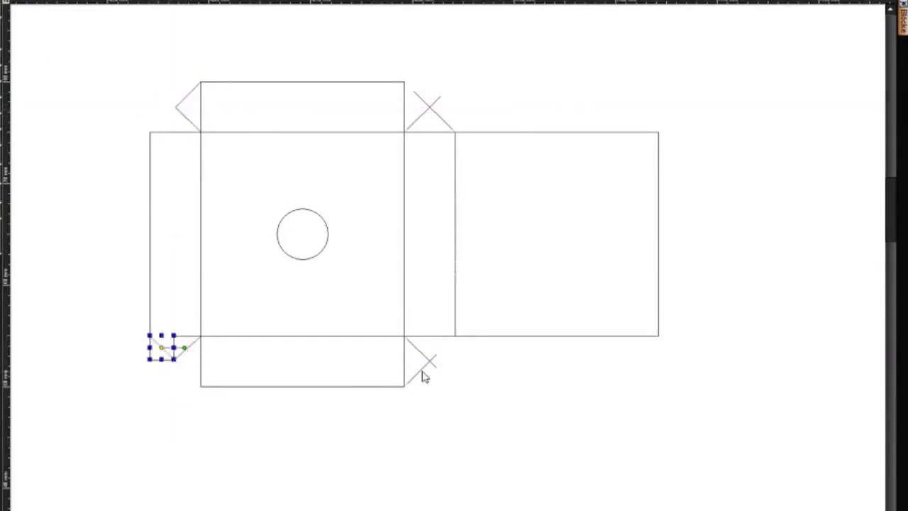
{"action": "left_click_drag", "start_coordinate": [437, 355], "coordinate": [430, 361]}
{"action": "left_click_drag", "start_coordinate": [436, 367], "coordinate": [430, 362]}
{"action": "left_click_drag", "start_coordinate": [414, 92], "coordinate": [430, 107]}
{"action": "scroll", "coordinate": [439, 98], "scroll_direction": "up", "scroll_amount": 1}
{"action": "left_click_drag", "start_coordinate": [437, 272], "coordinate": [435, 275]}
{"action": "scroll", "coordinate": [436, 272], "scroll_direction": "down", "scroll_amount": 1}
Step: Draw a trapezoidal glue flap on the left panel's outer edge and slanted flap edges from the top and bottom panels' outer left corners
{"action": "key", "text": "space"}
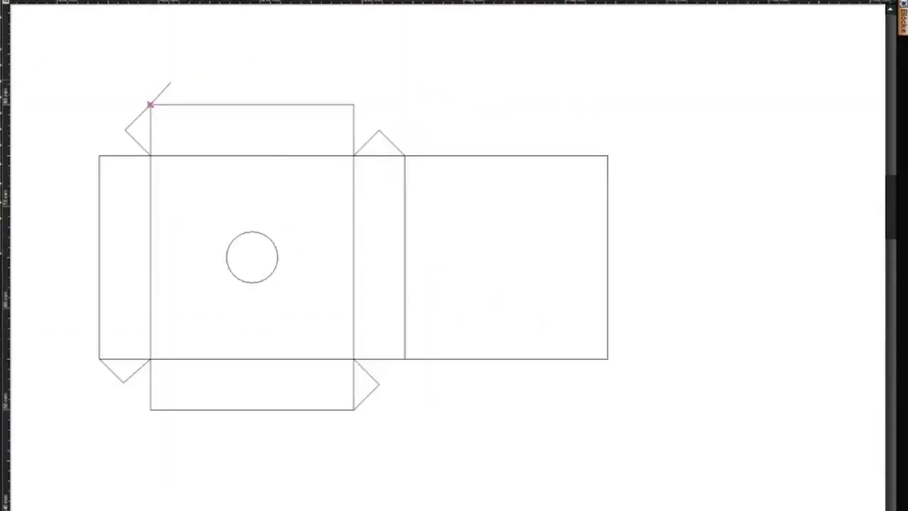
{"action": "left_click", "coordinate": [186, 69]}
{"action": "left_click", "coordinate": [100, 155]}
{"action": "left_click", "coordinate": [64, 191]}
{"action": "left_click", "coordinate": [99, 358]}
{"action": "left_click", "coordinate": [64, 324]}
{"action": "left_click", "coordinate": [64, 192]}
{"action": "left_click", "coordinate": [150, 410]}
{"action": "left_click", "coordinate": [186, 446]}
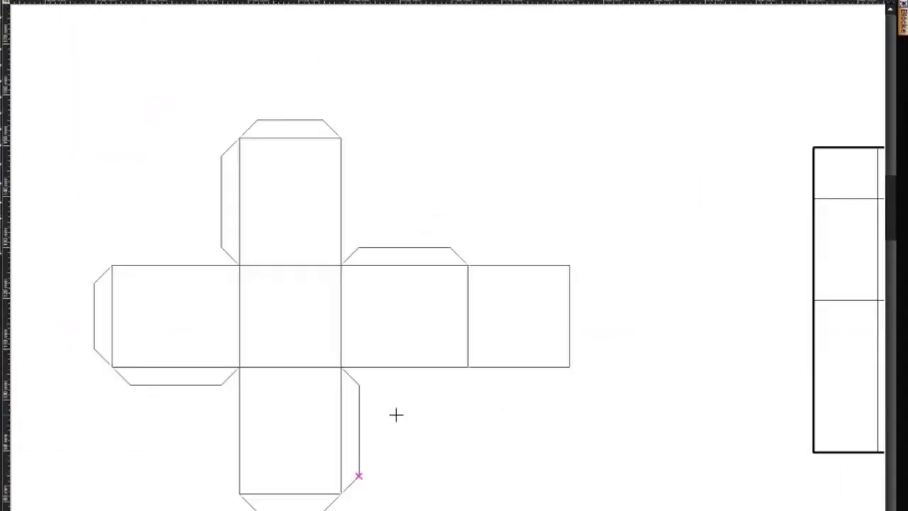
Step: Draw both diagonals across the larger net's central square and centre a circle on their intersection
{"action": "left_click", "coordinate": [240, 265]}
{"action": "left_click", "coordinate": [341, 367]}
{"action": "left_click", "coordinate": [341, 266]}
{"action": "left_click", "coordinate": [239, 366]}
{"action": "left_click", "coordinate": [290, 317]}
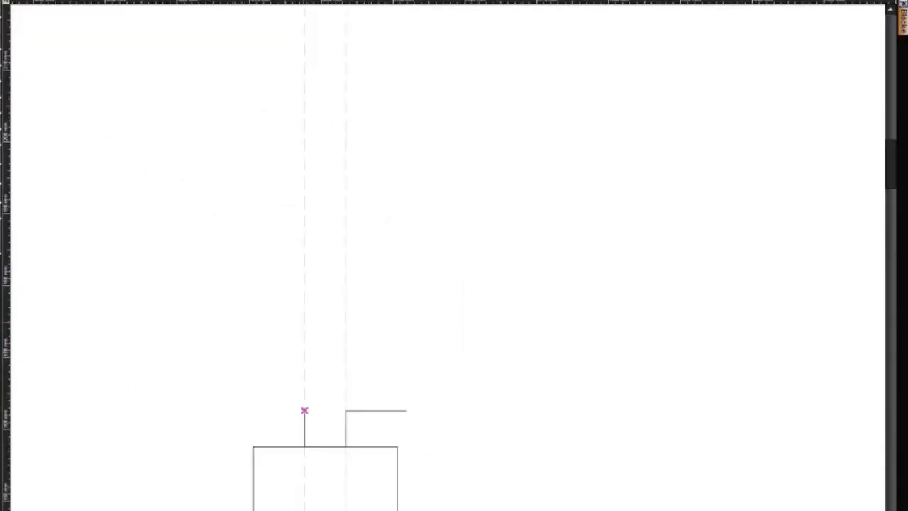
Step: Draw a narrow rectangle above the small top tab between the dashed guides, redrawing its right side and top edge
{"action": "left_click", "coordinate": [304, 410]}
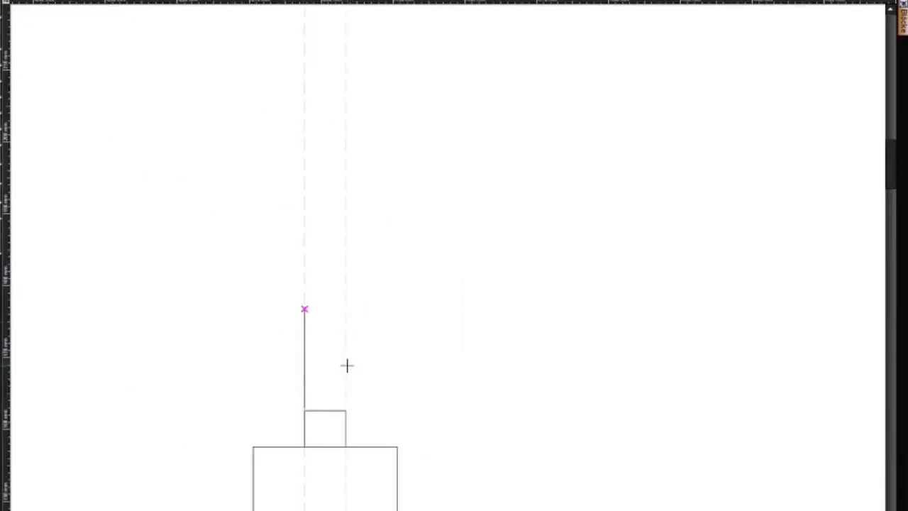
{"action": "left_click", "coordinate": [345, 410]}
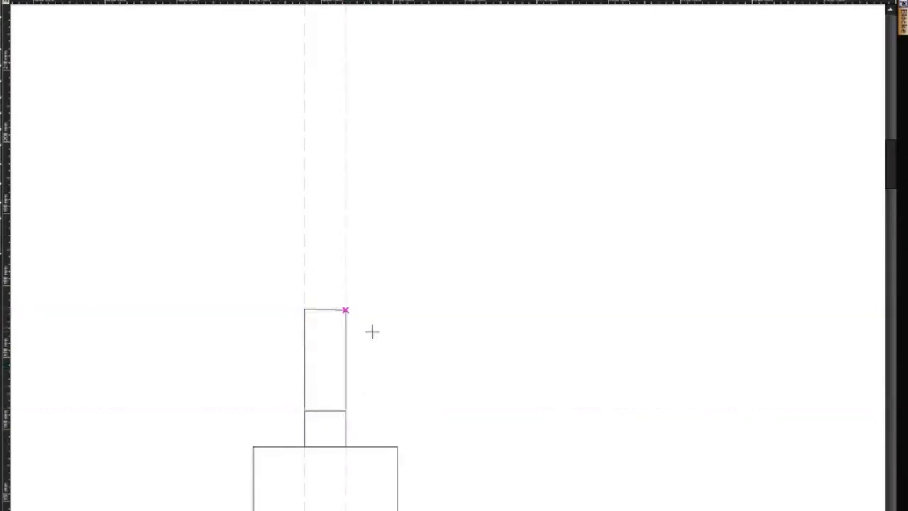
{"action": "scroll", "coordinate": [371, 331], "scroll_direction": "up", "scroll_amount": 2}
{"action": "left_click", "coordinate": [394, 252]}
{"action": "left_click", "coordinate": [428, 321]}
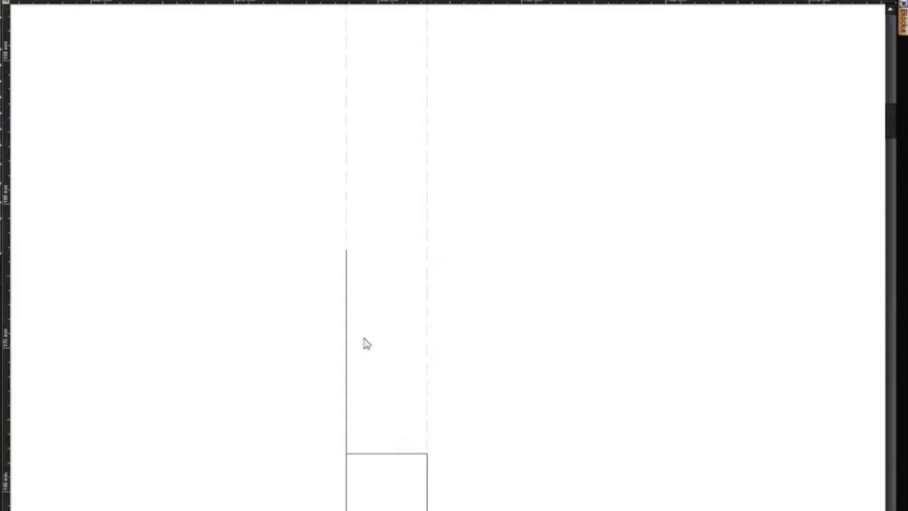
{"action": "left_click", "coordinate": [427, 453]}
{"action": "left_click", "coordinate": [427, 251]}
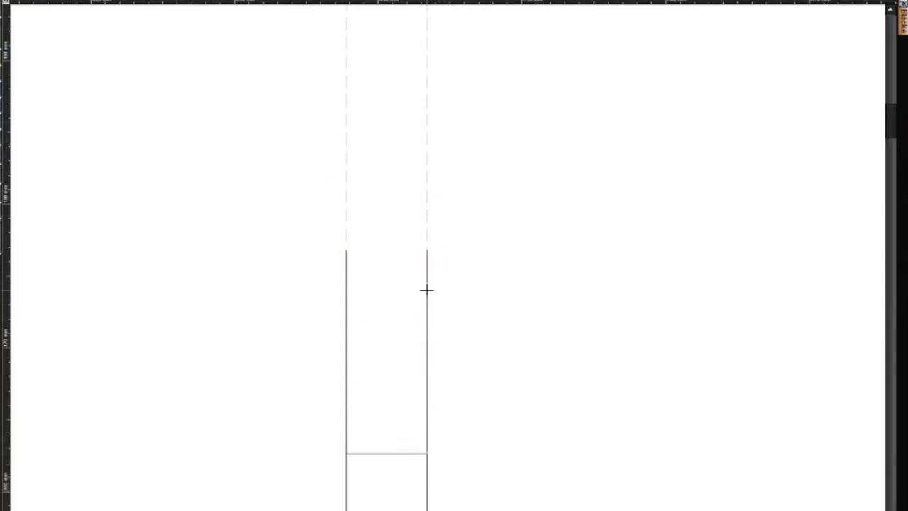
{"action": "left_click", "coordinate": [347, 250]}
{"action": "scroll", "coordinate": [411, 331], "scroll_direction": "down", "scroll_amount": 3}
{"action": "scroll", "coordinate": [508, 394], "scroll_direction": "up", "scroll_amount": 1}
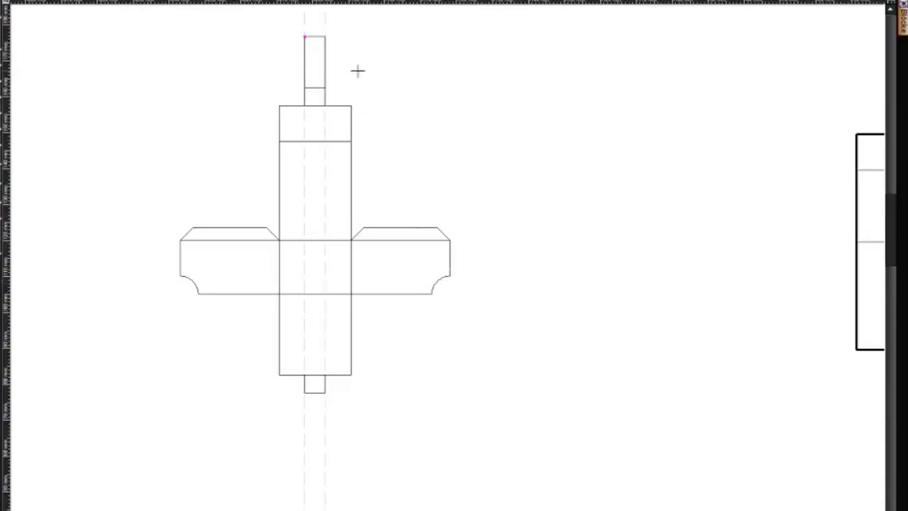
Step: Draw outward diagonals from the four corners of the narrow top rectangle
{"action": "scroll", "coordinate": [357, 70], "scroll_direction": "up", "scroll_amount": 5}
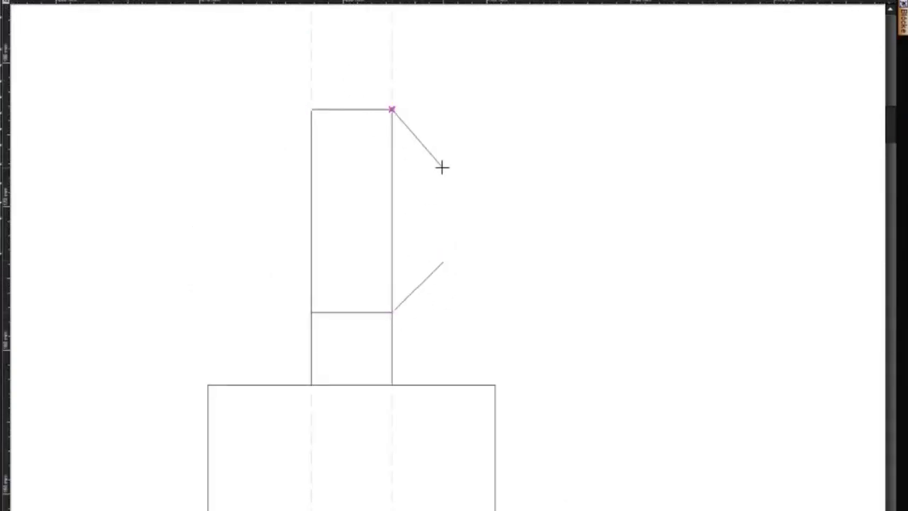
{"action": "left_click", "coordinate": [260, 161]}
{"action": "left_click", "coordinate": [311, 313]}
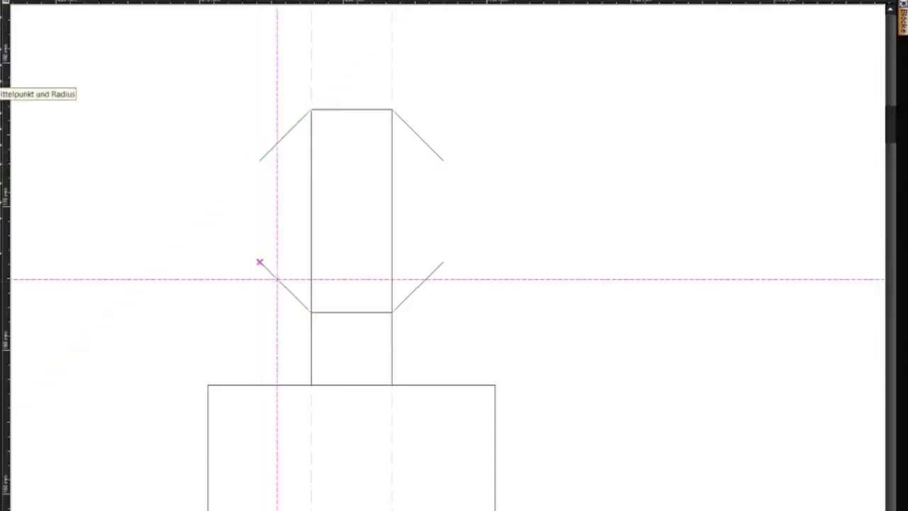
{"action": "left_click", "coordinate": [259, 262]}
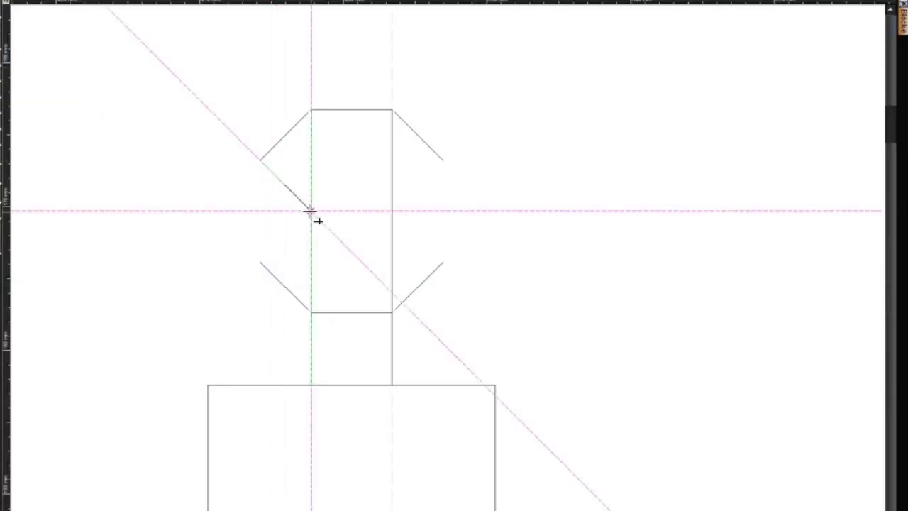
Step: Draw an arc joining the outer ends of the left diagonals, centred on the midpoint of the rectangle's left edge
{"action": "left_click", "coordinate": [312, 212]}
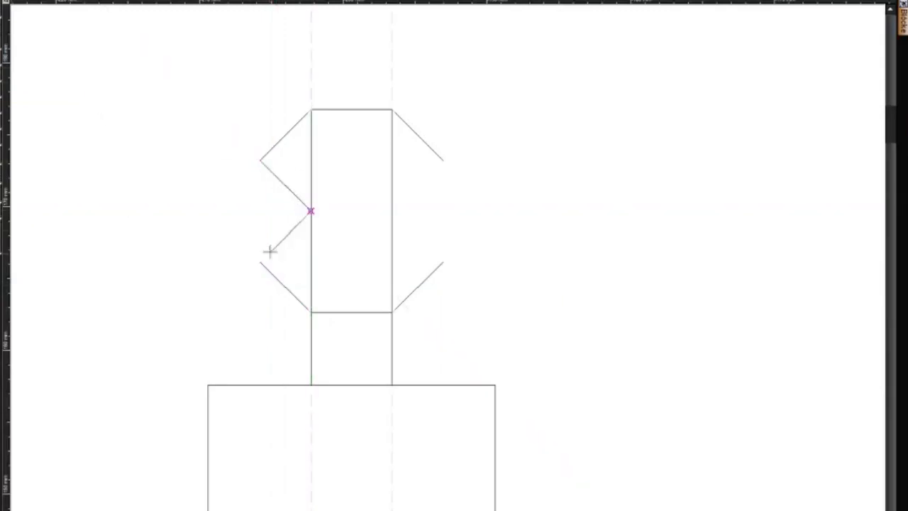
{"action": "left_click", "coordinate": [261, 160]}
{"action": "left_click", "coordinate": [260, 262]}
{"action": "left_click", "coordinate": [393, 211]}
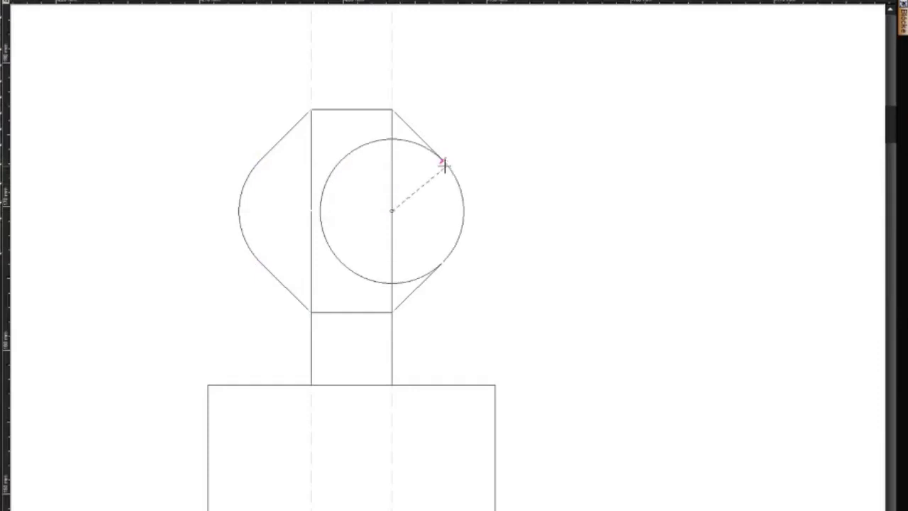
{"action": "left_click", "coordinate": [443, 162]}
{"action": "key", "text": "Escape"}
Step: Draw an arc joining the outer ends of the right diagonals, centred on the midpoint of the rectangle's right edge
{"action": "left_click", "coordinate": [395, 211]}
{"action": "left_click", "coordinate": [441, 263]}
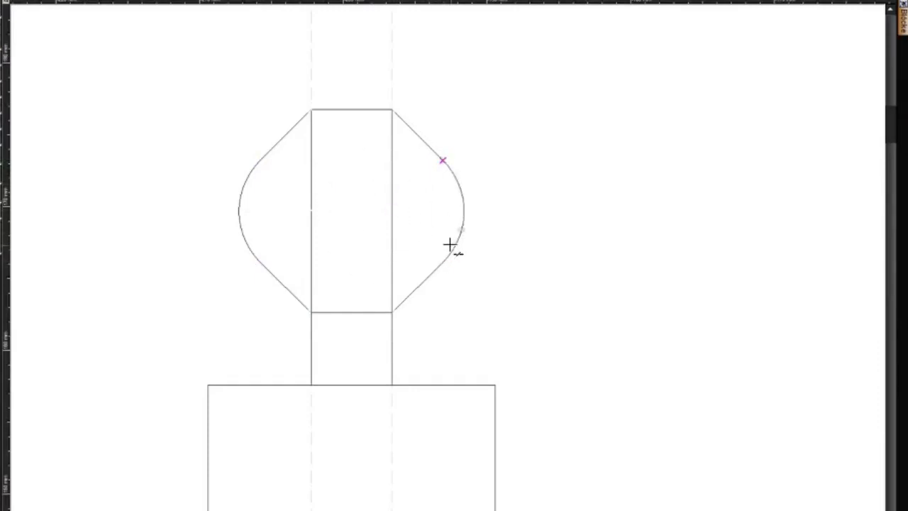
{"action": "left_click", "coordinate": [442, 161]}
{"action": "scroll", "coordinate": [442, 283], "scroll_direction": "down", "scroll_amount": 5}
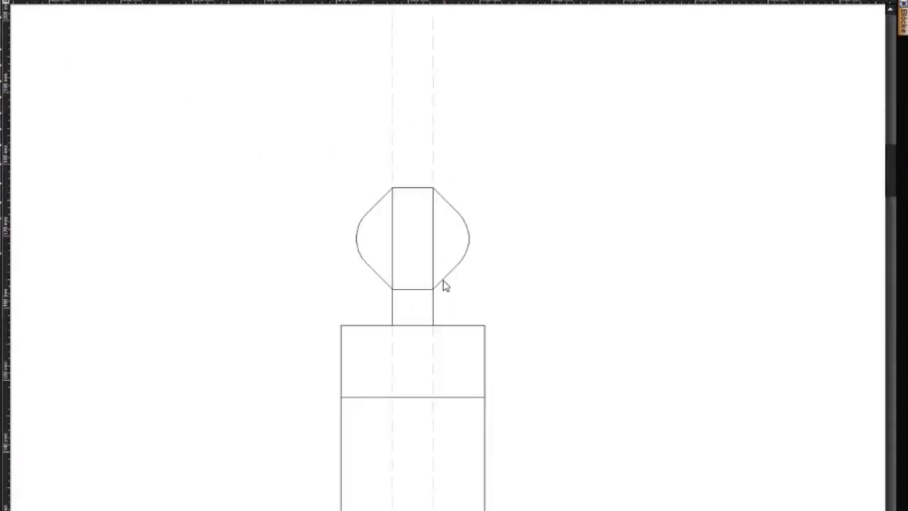
Step: Move the finished edge net to the start of the third row below the Centers box and adjust its position
{"action": "scroll", "coordinate": [447, 286], "scroll_direction": "up", "scroll_amount": 2}
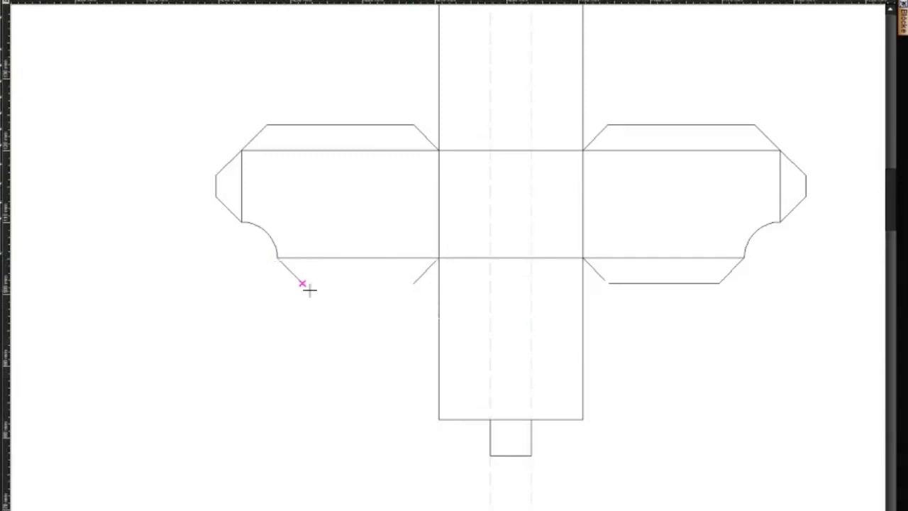
{"action": "scroll", "coordinate": [436, 287], "scroll_direction": "up", "scroll_amount": 2}
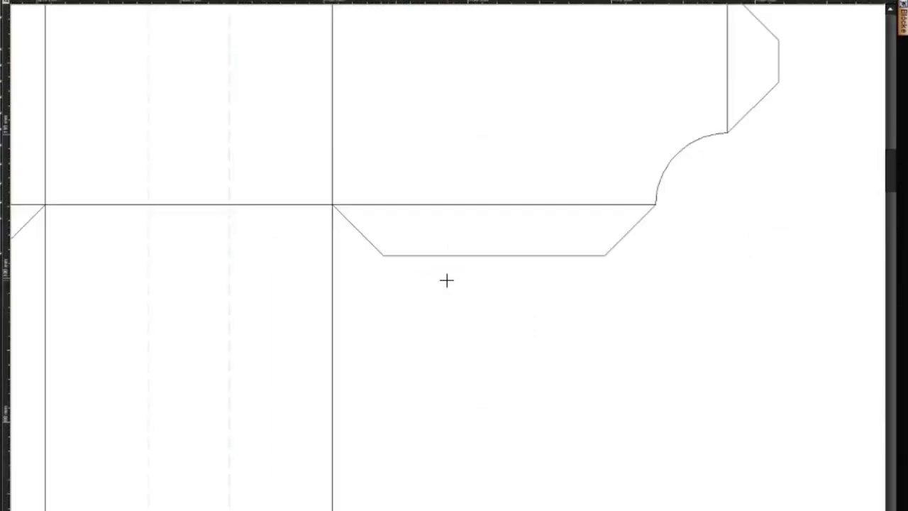
{"action": "scroll", "coordinate": [446, 280], "scroll_direction": "down", "scroll_amount": 6}
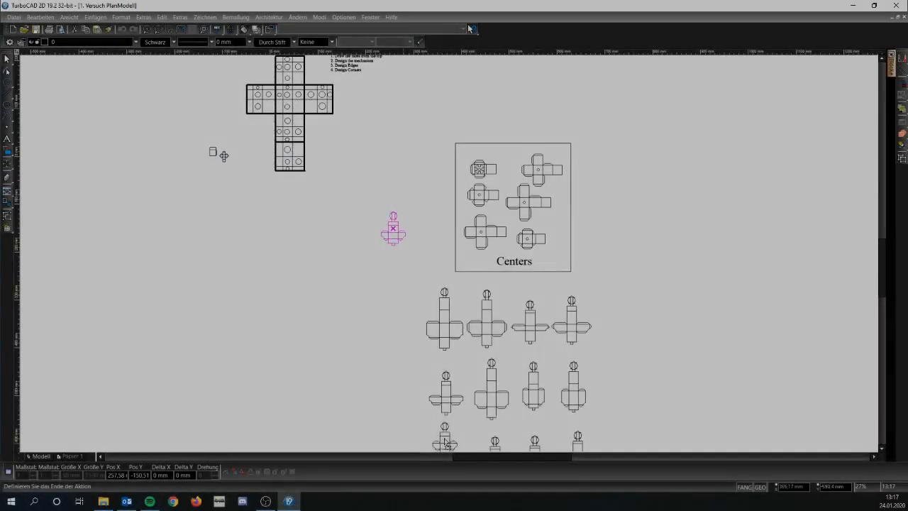
{"action": "left_click", "coordinate": [444, 433]}
{"action": "scroll", "coordinate": [464, 440], "scroll_direction": "down", "scroll_amount": 1}
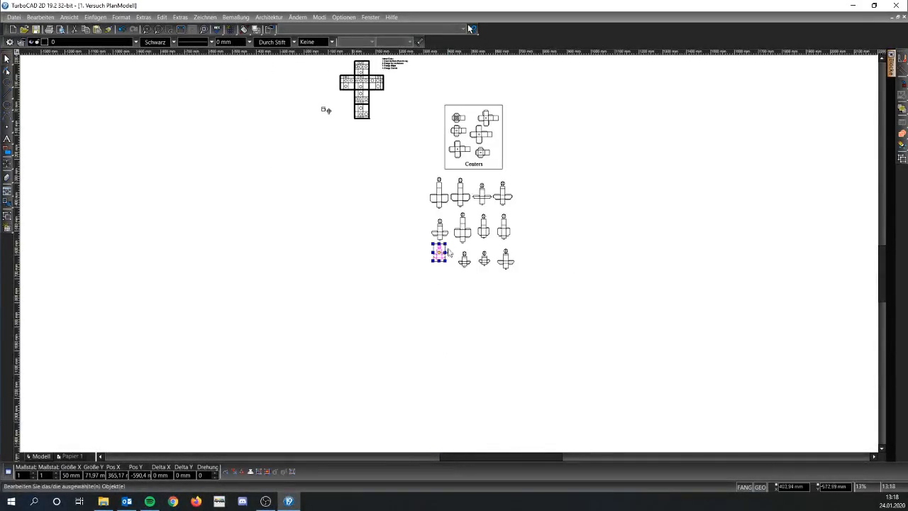
{"action": "scroll", "coordinate": [450, 253], "scroll_direction": "up", "scroll_amount": 2}
{"action": "left_click", "coordinate": [409, 257]}
{"action": "left_click", "coordinate": [415, 279]}
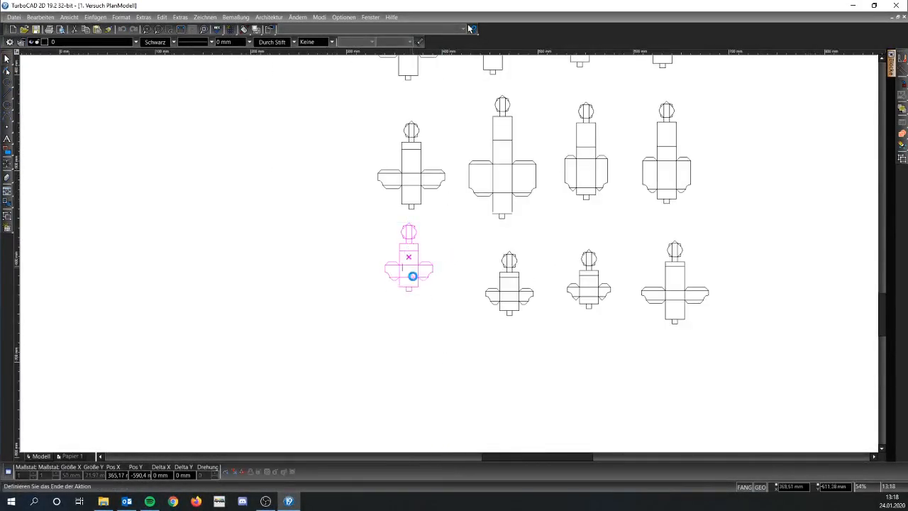
{"action": "left_click", "coordinate": [470, 242]}
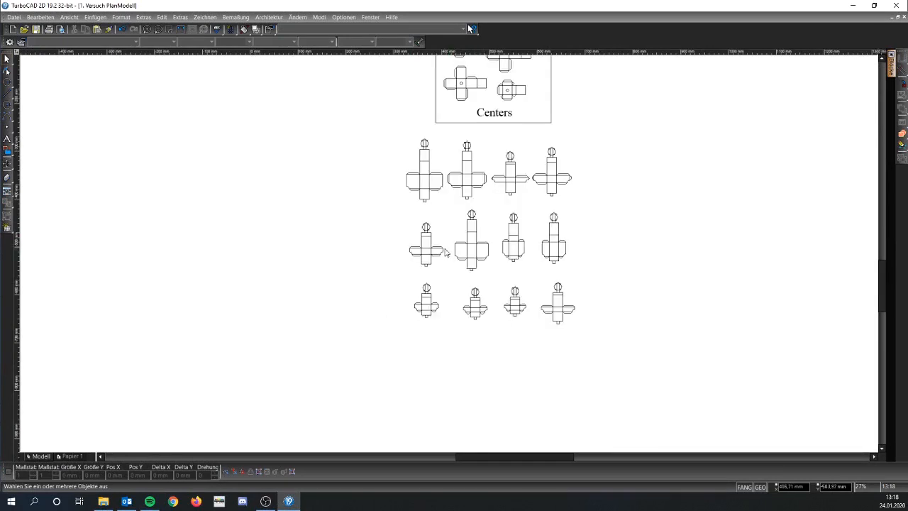
Step: Draw a small circle in the outermost cell of the middle row on the unfolded cube's left face
{"action": "scroll", "coordinate": [356, 128], "scroll_direction": "down", "scroll_amount": 1}
{"action": "scroll", "coordinate": [395, 169], "scroll_direction": "up", "scroll_amount": 2}
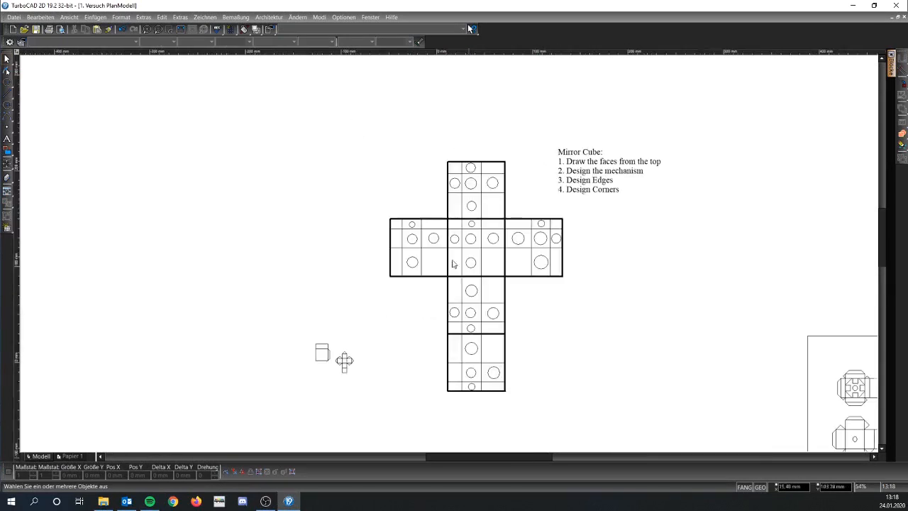
{"action": "left_click", "coordinate": [7, 104]}
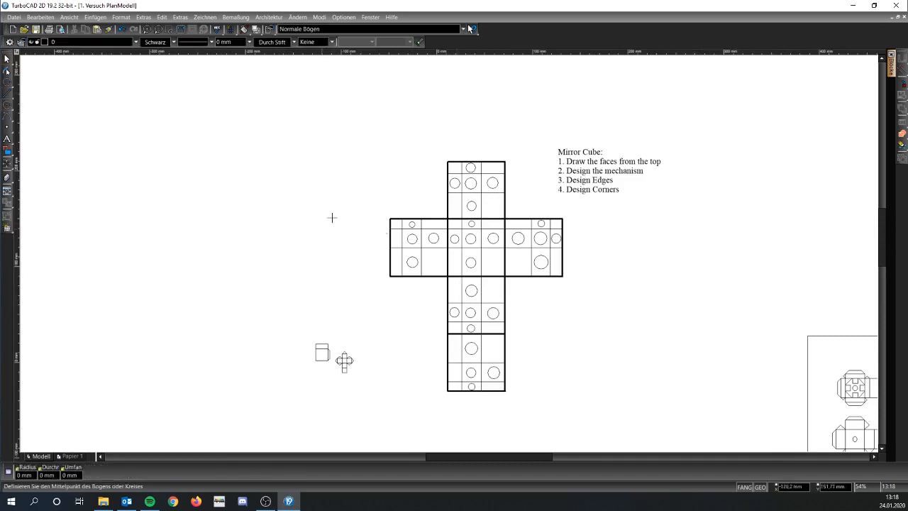
{"action": "left_click", "coordinate": [396, 238]}
{"action": "left_click", "coordinate": [400, 240]}
Step: Draw an upright rectangle 15 mm wide and 27.5 mm high in the free area left of the unfolded cube
{"action": "scroll", "coordinate": [563, 192], "scroll_direction": "up", "scroll_amount": 1}
{"action": "left_click", "coordinate": [7, 93]}
{"action": "left_click", "coordinate": [159, 105]}
{"action": "key", "text": "Tab"}
{"action": "type", "text": "15"}
{"action": "key", "text": "Tab"}
{"action": "type", "text": "27,5"}
{"action": "key", "text": "Return"}
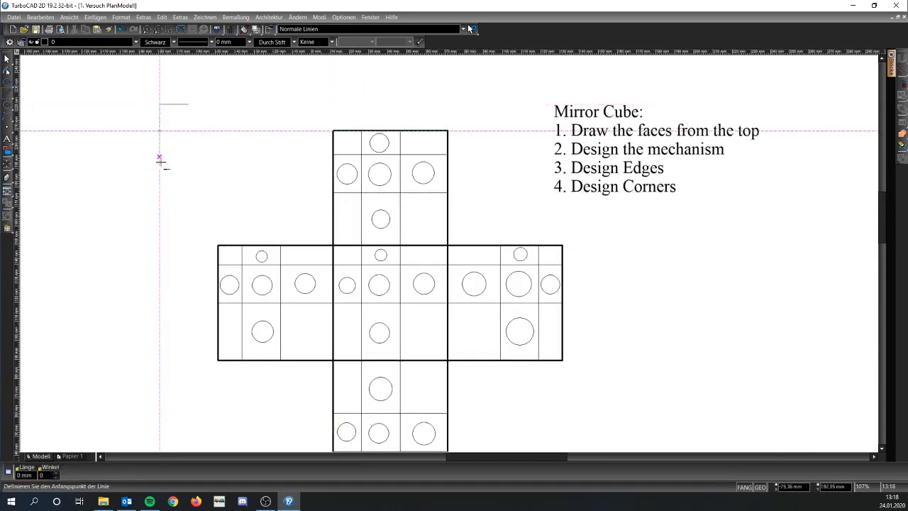
{"action": "left_click", "coordinate": [188, 104]}
{"action": "left_click", "coordinate": [188, 157]}
Step: Add a 15 × 10 mm rectangle directly below the upright rectangle as the net's central face
{"action": "left_click", "coordinate": [188, 156]}
{"action": "key", "text": "Tab"}
{"action": "type", "text": "10"}
{"action": "key", "text": "Return"}
{"action": "left_click", "coordinate": [160, 157]}
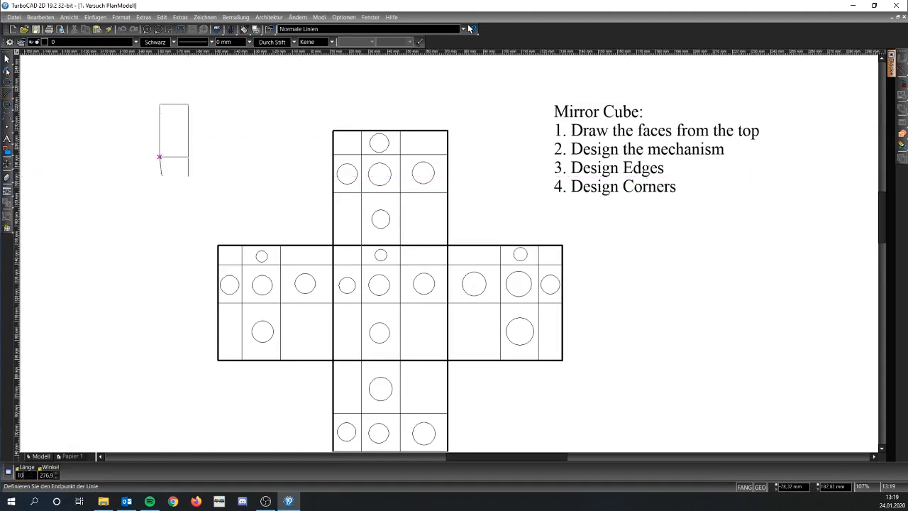
{"action": "left_click", "coordinate": [160, 176]}
{"action": "left_click", "coordinate": [188, 176]}
Step: Attach a rectangle 27.5 mm long and 10 mm high to the left side of the central face
{"action": "left_click", "coordinate": [160, 156]}
{"action": "type", "text": "27,5"}
{"action": "left_click", "coordinate": [160, 176]}
{"action": "left_click", "coordinate": [108, 156]}
{"action": "left_click", "coordinate": [108, 176]}
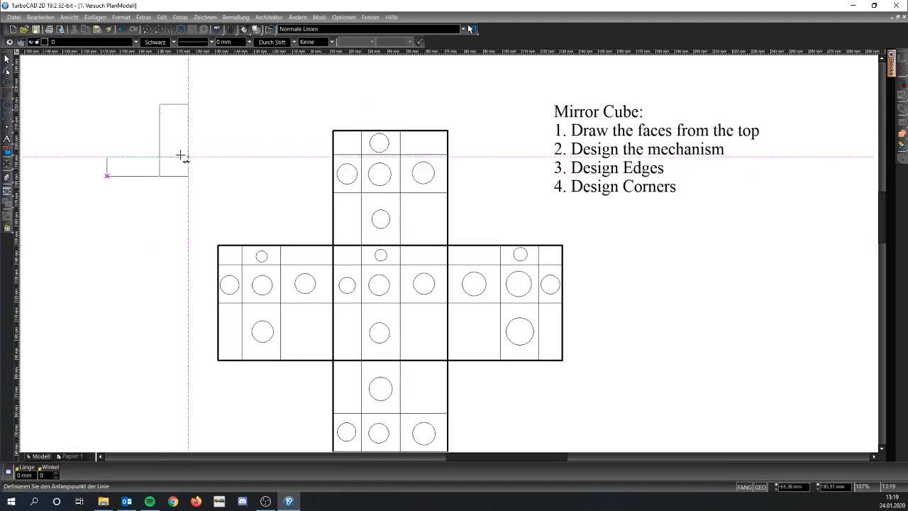
Step: Draw a 27.5 mm horizontal line outward from the central face's upper right corner and complete the face's right edge
{"action": "left_click", "coordinate": [188, 157]}
{"action": "type", "text": "27,5"}
{"action": "key", "text": "Return"}
{"action": "left_click", "coordinate": [188, 176]}
{"action": "key", "text": "Escape"}
Step: Draw a circle centred on the central face's lower left corner through the left arm's outer corner, and a vertical line from its centre down to it
{"action": "scroll", "coordinate": [180, 159], "scroll_direction": "up", "scroll_amount": 1}
{"action": "left_click", "coordinate": [7, 81]}
{"action": "left_click", "coordinate": [407, 286]}
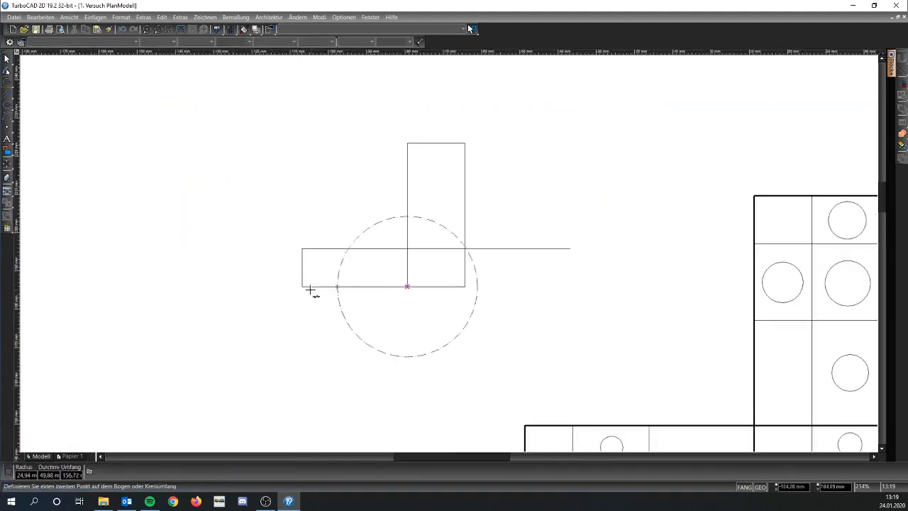
{"action": "left_click", "coordinate": [302, 286]}
{"action": "left_click", "coordinate": [7, 93]}
{"action": "left_click", "coordinate": [407, 287]}
{"action": "left_click", "coordinate": [407, 392]}
Step: Clear the helper circle and move the partial net farther left, away from the unfolded cube
{"action": "left_click", "coordinate": [7, 59]}
{"action": "left_click_drag", "start_coordinate": [262, 117], "coordinate": [606, 420]}
{"action": "left_click", "coordinate": [433, 267]}
{"action": "scroll", "coordinate": [259, 281], "scroll_direction": "down", "scroll_amount": 1}
{"action": "left_click", "coordinate": [335, 260]}
{"action": "left_click", "coordinate": [409, 286]}
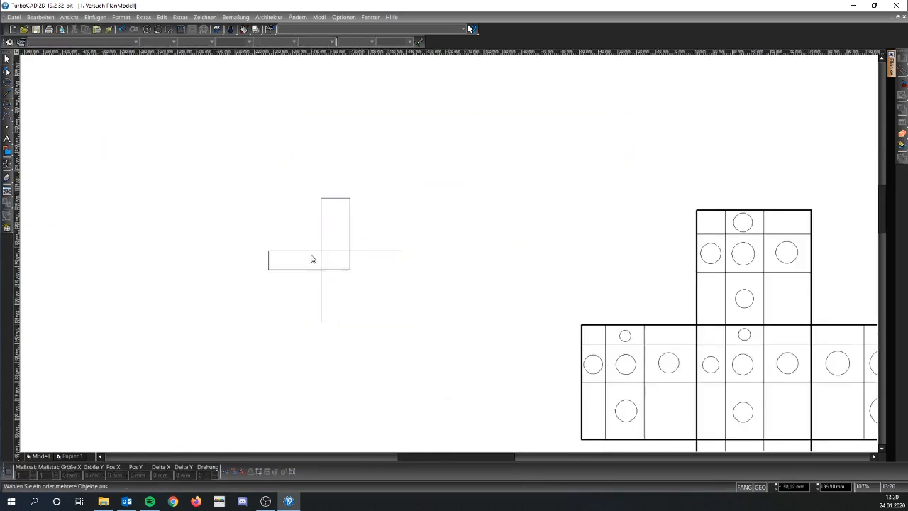
Step: Close the net's right arm and add a 15 × 10 mm rectangle at its outer end
{"action": "left_click", "coordinate": [7, 93]}
{"action": "left_click", "coordinate": [350, 269]}
{"action": "left_click", "coordinate": [402, 269]}
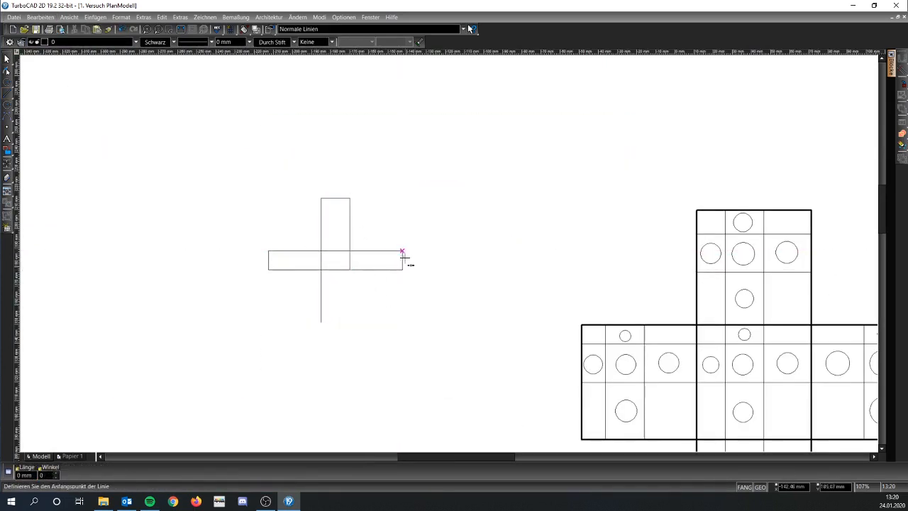
{"action": "left_click", "coordinate": [402, 269]}
{"action": "left_click", "coordinate": [430, 269]}
{"action": "left_click", "coordinate": [402, 251]}
{"action": "left_click", "coordinate": [431, 250]}
{"action": "left_click", "coordinate": [431, 250]}
{"action": "left_click", "coordinate": [430, 270]}
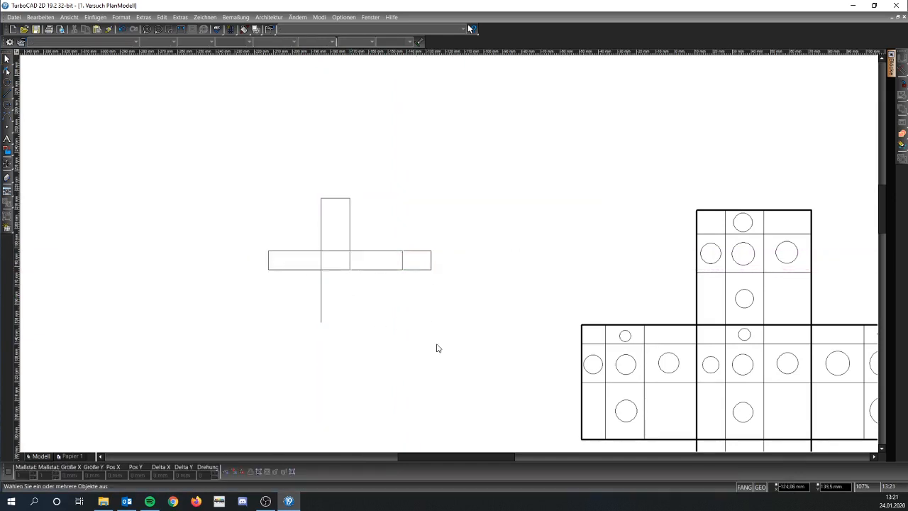
Step: Complete the lower arm of the net with its right side and bottom edge
{"action": "left_click", "coordinate": [350, 270]}
{"action": "left_click", "coordinate": [350, 322]}
{"action": "left_click", "coordinate": [349, 322]}
{"action": "left_click", "coordinate": [321, 322]}
{"action": "key", "text": "Escape"}
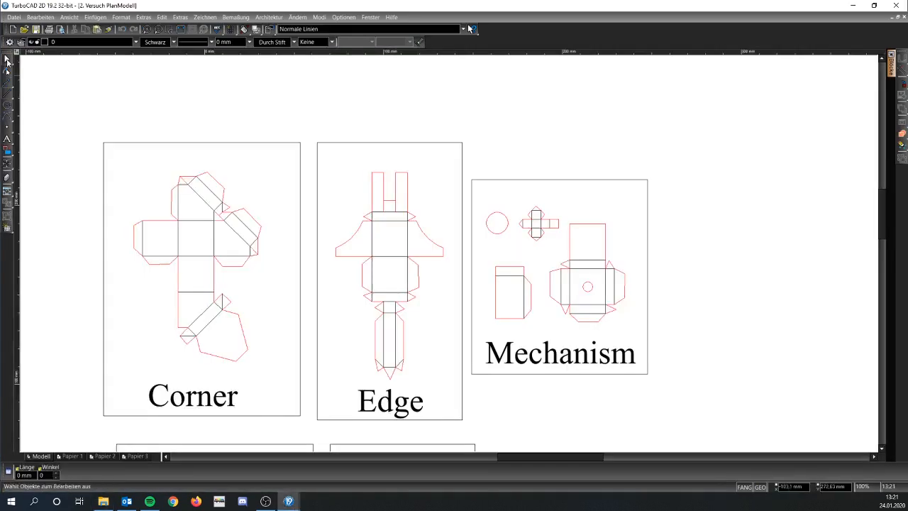
Step: Copy the Corner net from the 2. Versuch drawing and paste it beside the new net in 1. Versuch
{"action": "left_click", "coordinate": [213, 234]}
{"action": "key", "text": "ctrl+Tab"}
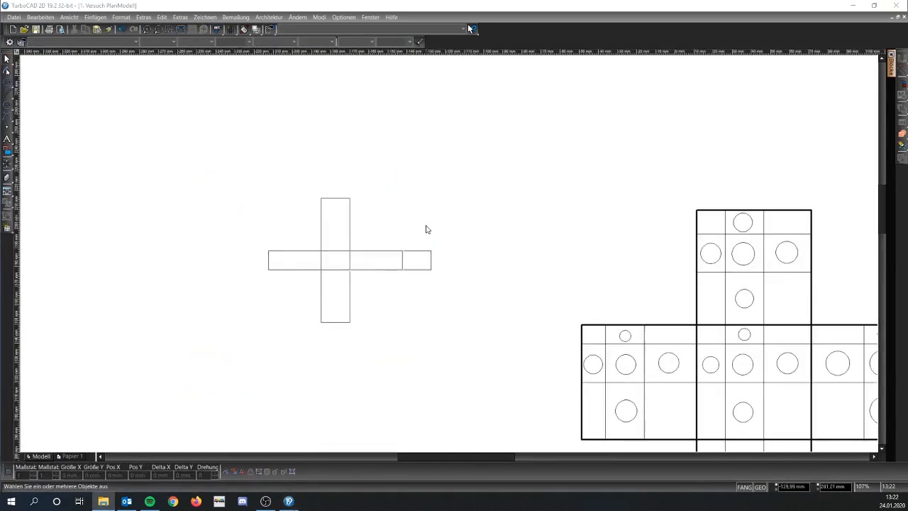
{"action": "key", "text": "ctrl+v"}
Step: Rotate the new cross-shaped net so its longest arm, with the end rectangle, points straight down
{"action": "left_click_drag", "start_coordinate": [472, 334], "coordinate": [254, 172]}
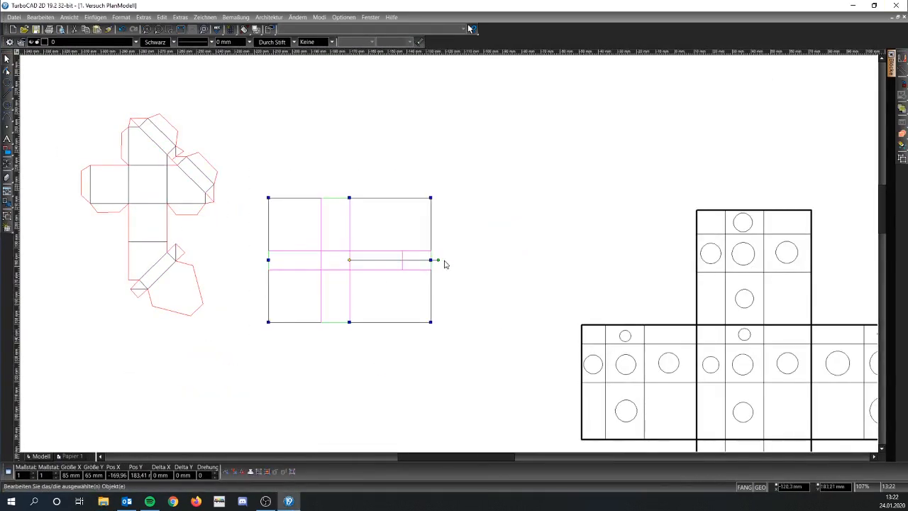
{"action": "left_click_drag", "start_coordinate": [438, 260], "coordinate": [348, 194]}
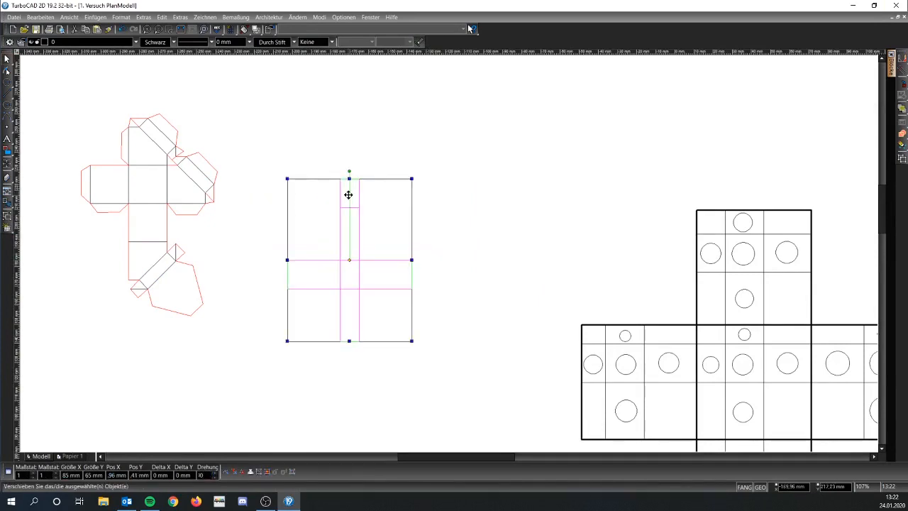
{"action": "left_click", "coordinate": [434, 305]}
{"action": "middle_click_drag", "start_coordinate": [359, 304], "coordinate": [417, 280]}
{"action": "left_click", "coordinate": [417, 168]}
{"action": "left_click_drag", "start_coordinate": [410, 169], "coordinate": [409, 331]}
{"action": "left_click", "coordinate": [452, 316]}
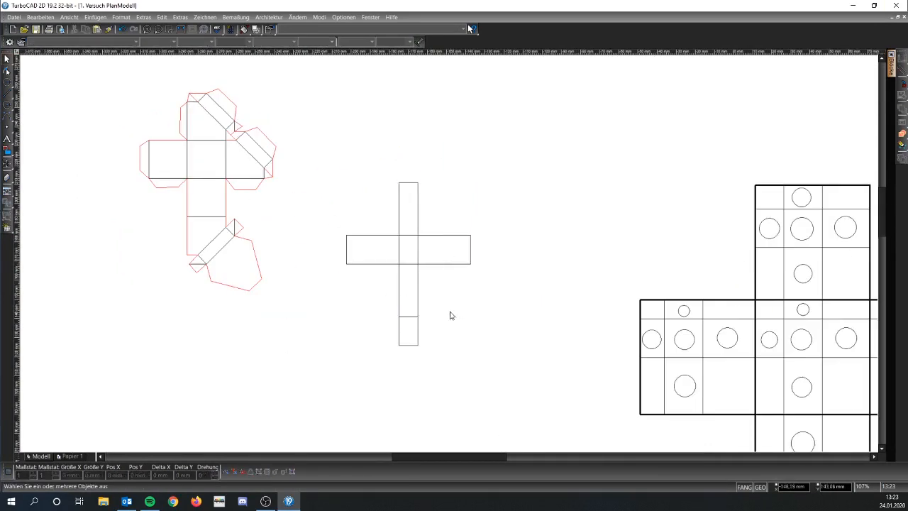
{"action": "scroll", "coordinate": [461, 284], "scroll_direction": "up", "scroll_amount": 2}
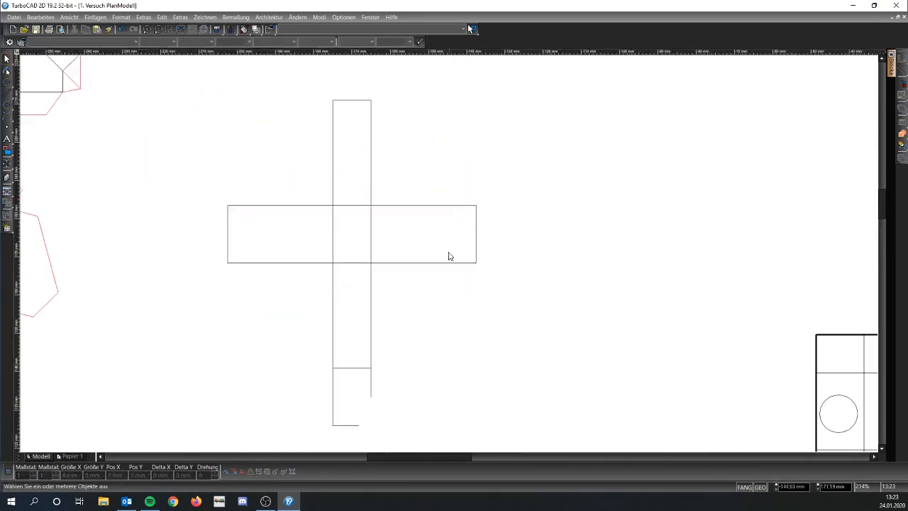
{"action": "left_click", "coordinate": [370, 146]}
{"action": "scroll", "coordinate": [449, 273], "scroll_direction": "down", "scroll_amount": 2}
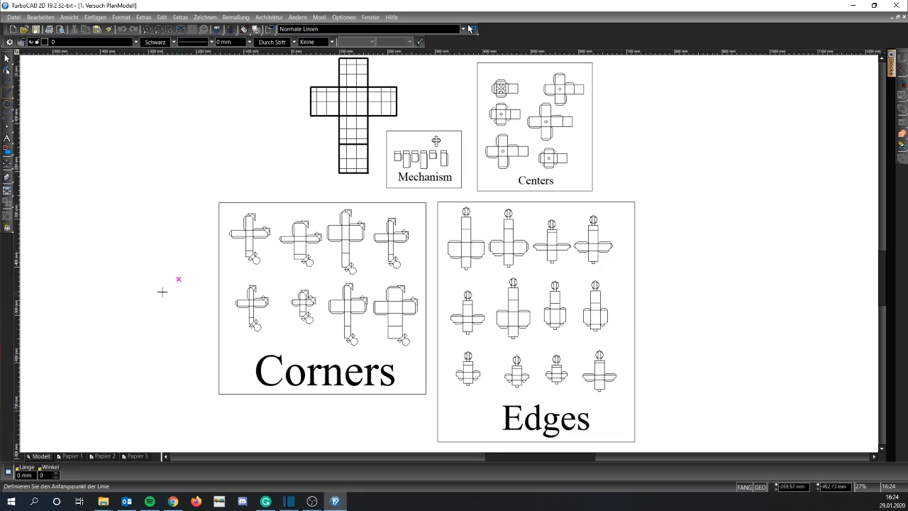
Step: Examine the net layouts on the Papier 1, Papier 2 and Papier 3 sheets and return to the model
{"action": "left_click", "coordinate": [73, 456]}
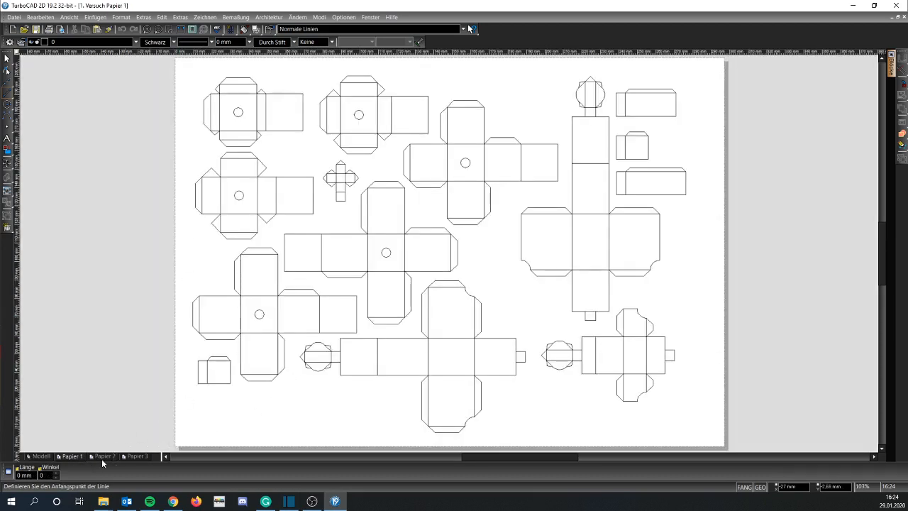
{"action": "left_click", "coordinate": [101, 456]}
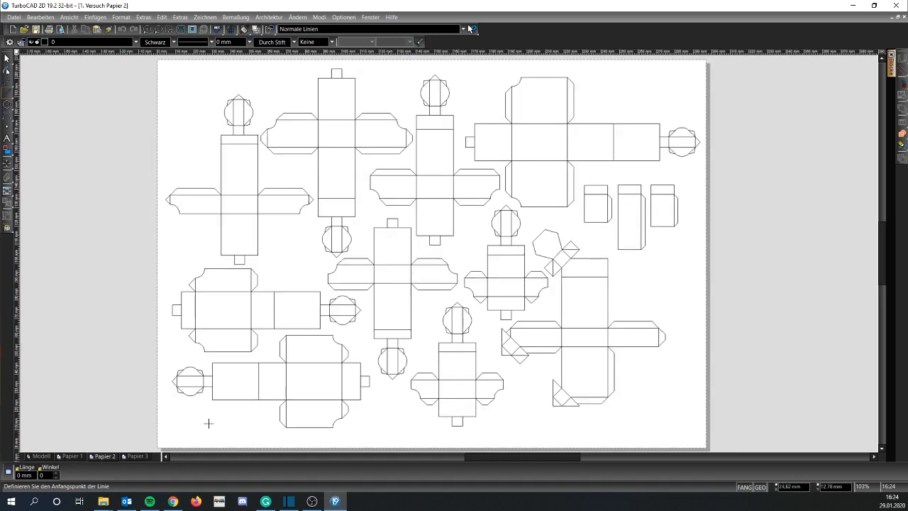
{"action": "left_click", "coordinate": [137, 456]}
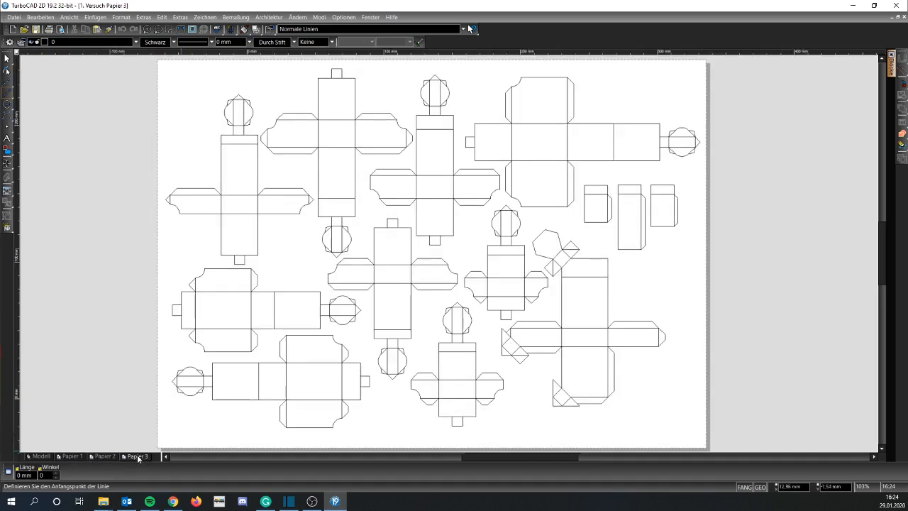
{"action": "left_click", "coordinate": [74, 456]}
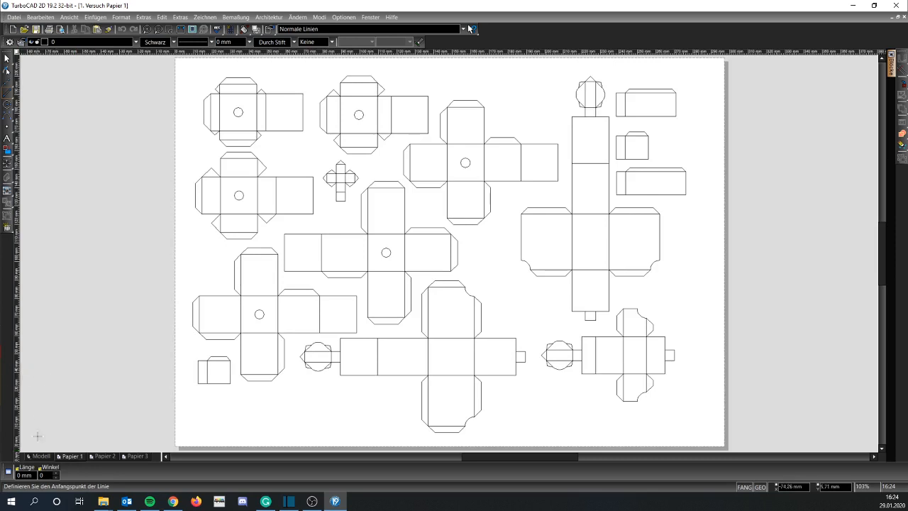
{"action": "left_click", "coordinate": [40, 456]}
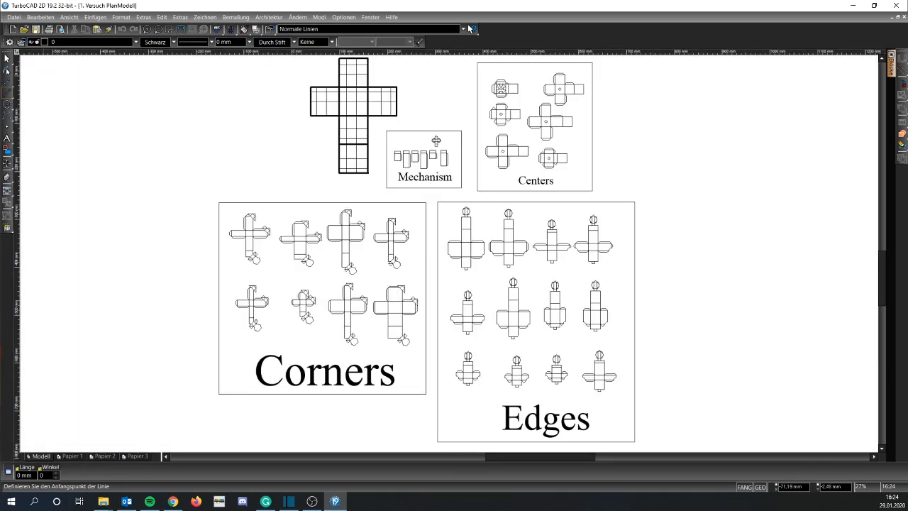